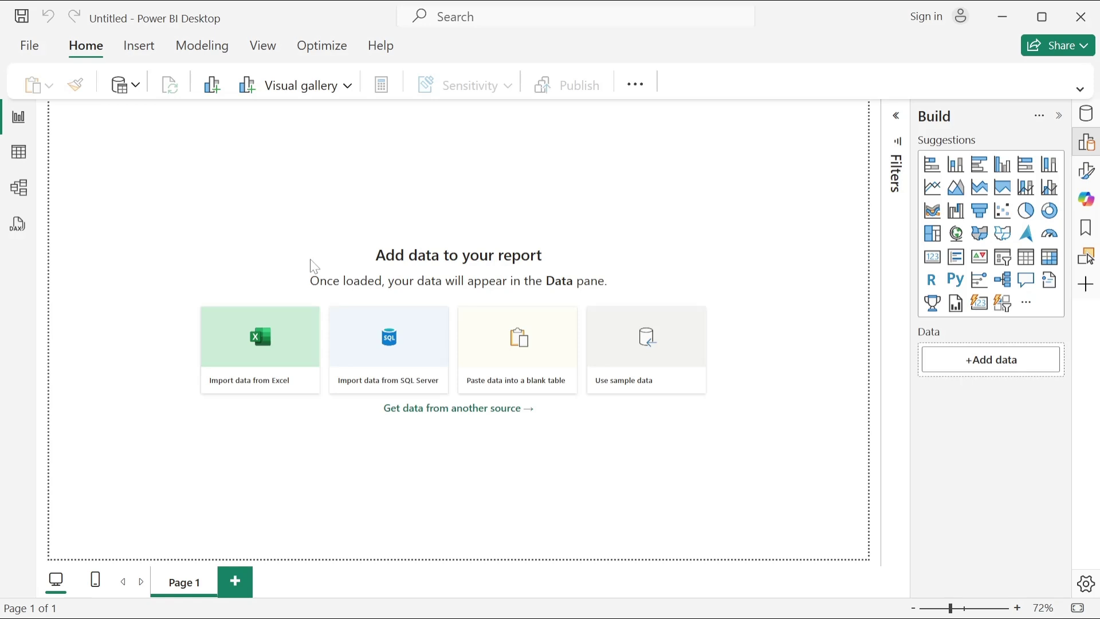
# Expand the ribbon and turn off autodetecting new relationships after data is loaded in the current file's data load options
pyautogui.click(1081, 90)
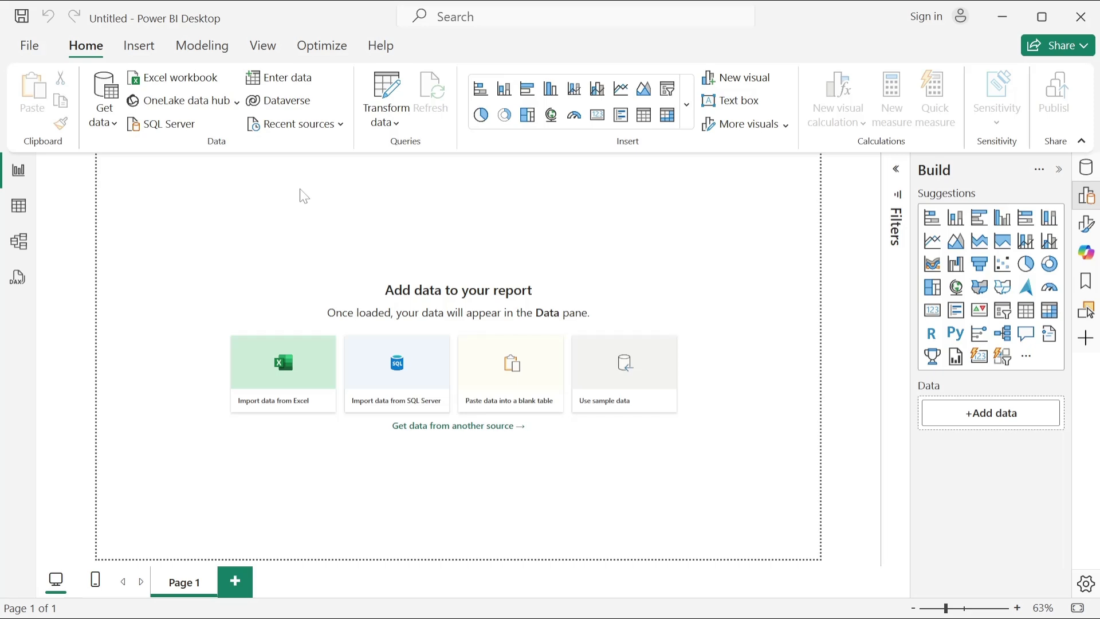
pyautogui.click(31, 45)
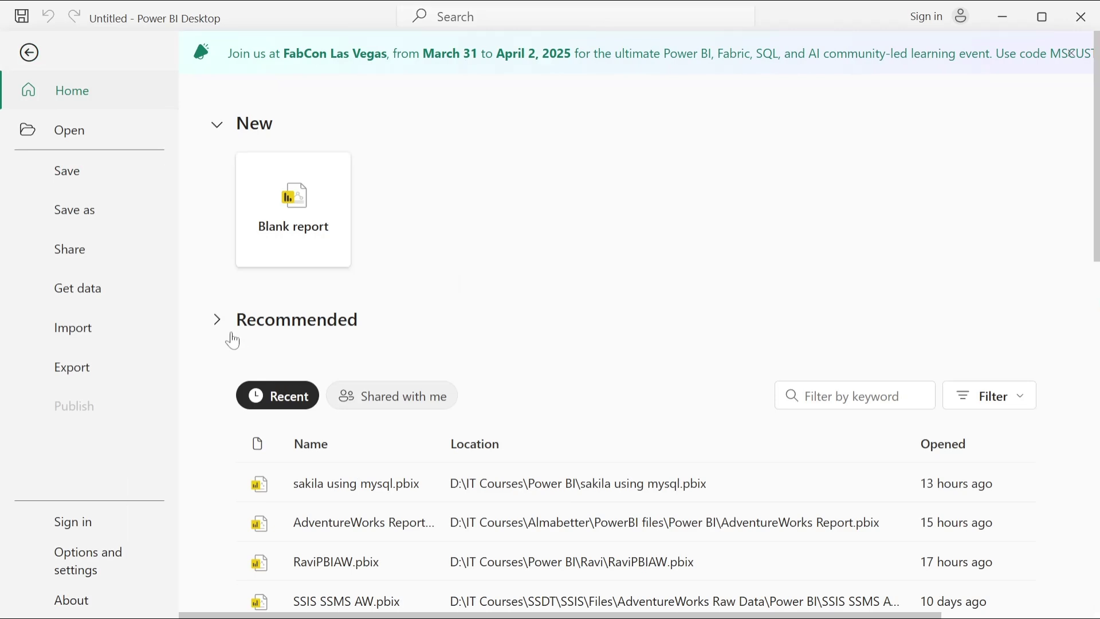
pyautogui.click(82, 566)
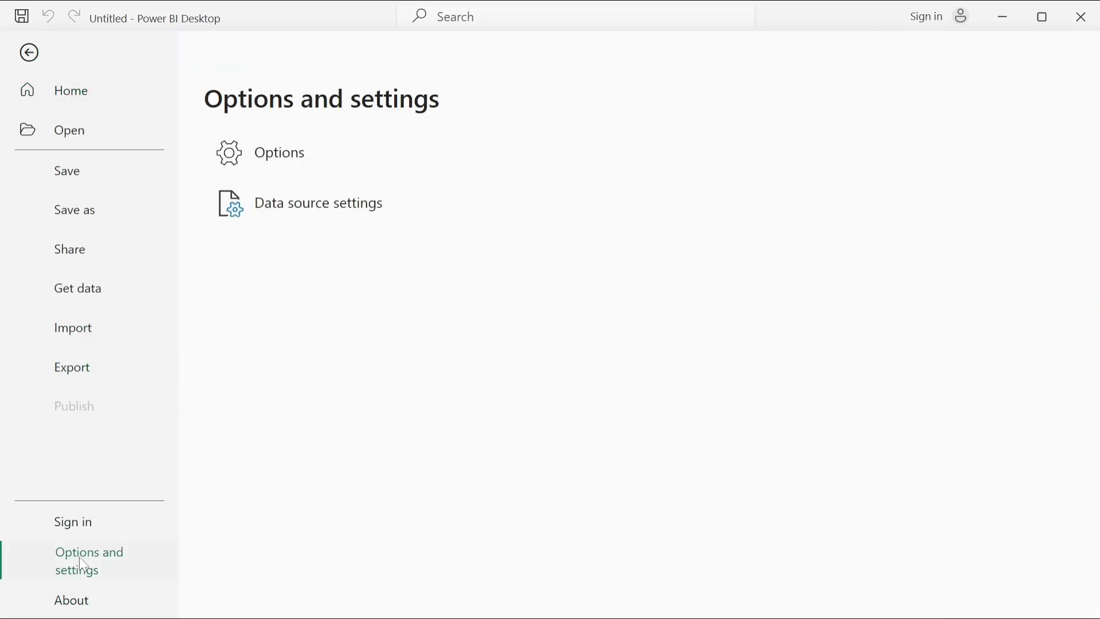
pyautogui.click(301, 152)
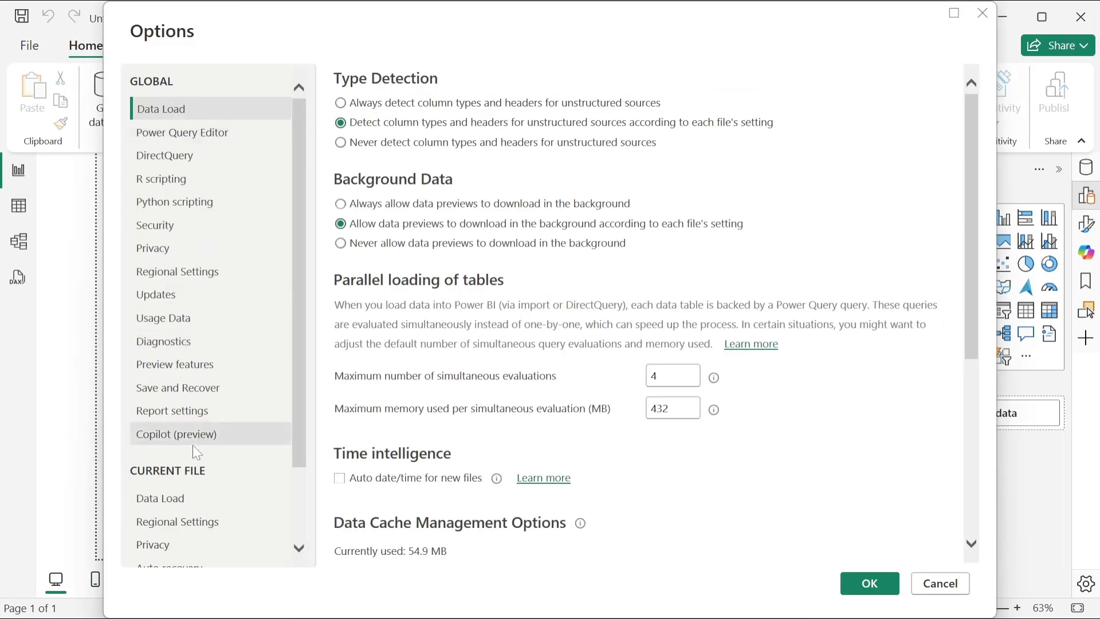
pyautogui.scroll(-2, 190, 475)
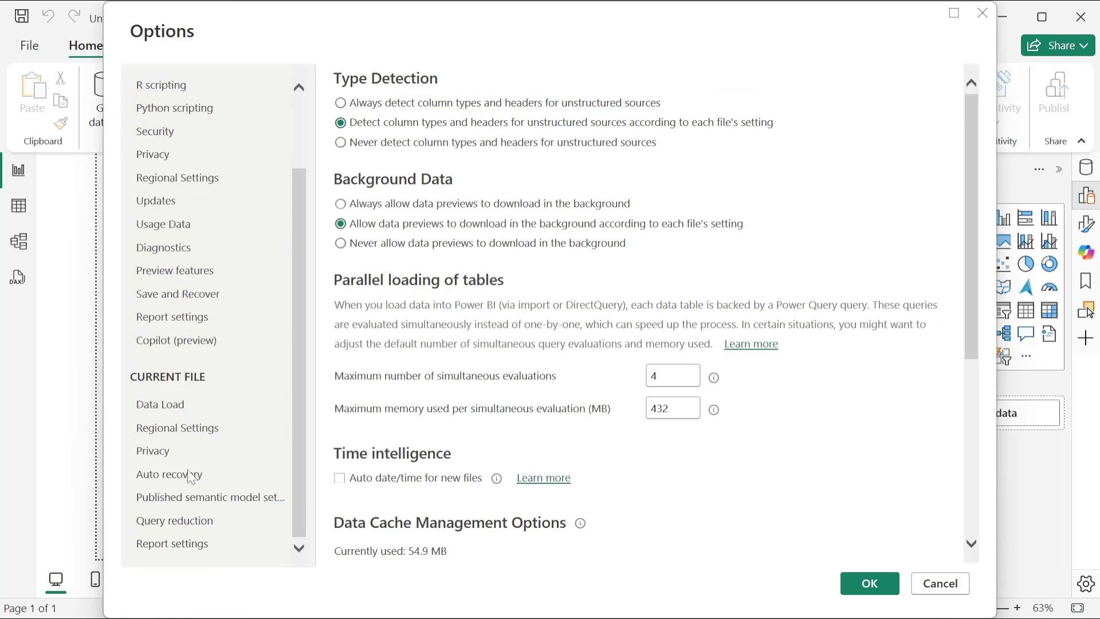
pyautogui.scroll(2, 191, 477)
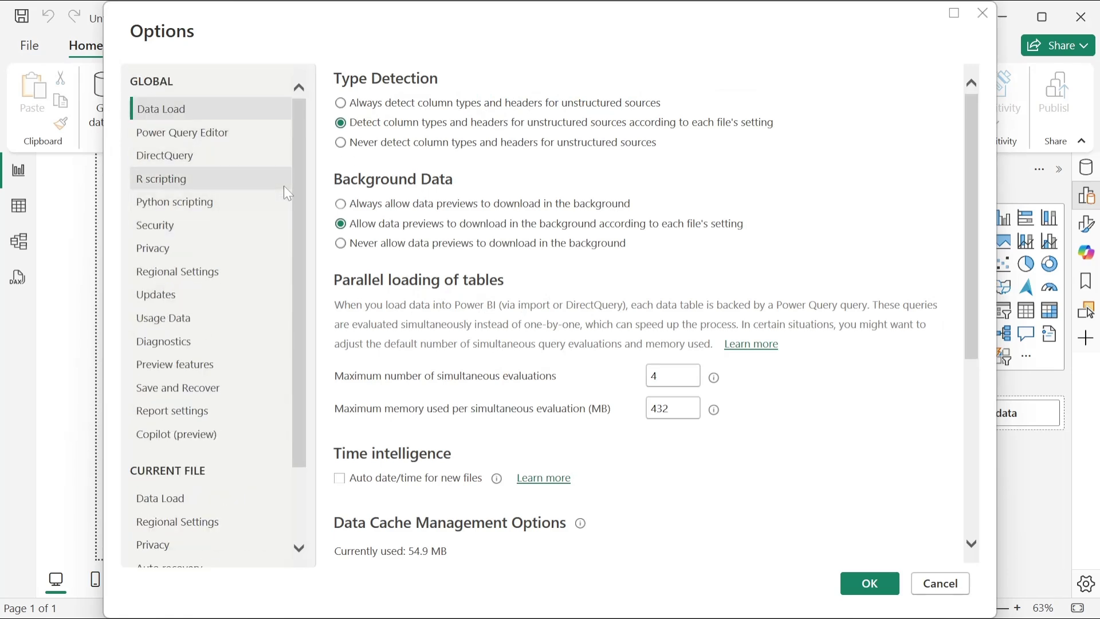
pyautogui.moveTo(297, 191); pyautogui.dragTo(297, 360)
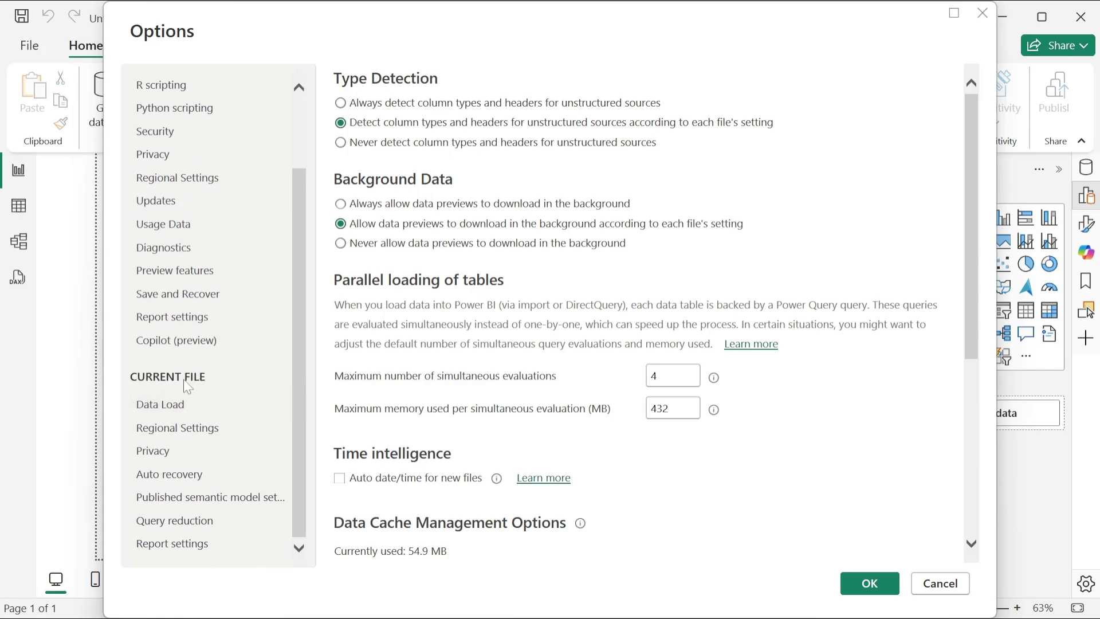
pyautogui.click(181, 404)
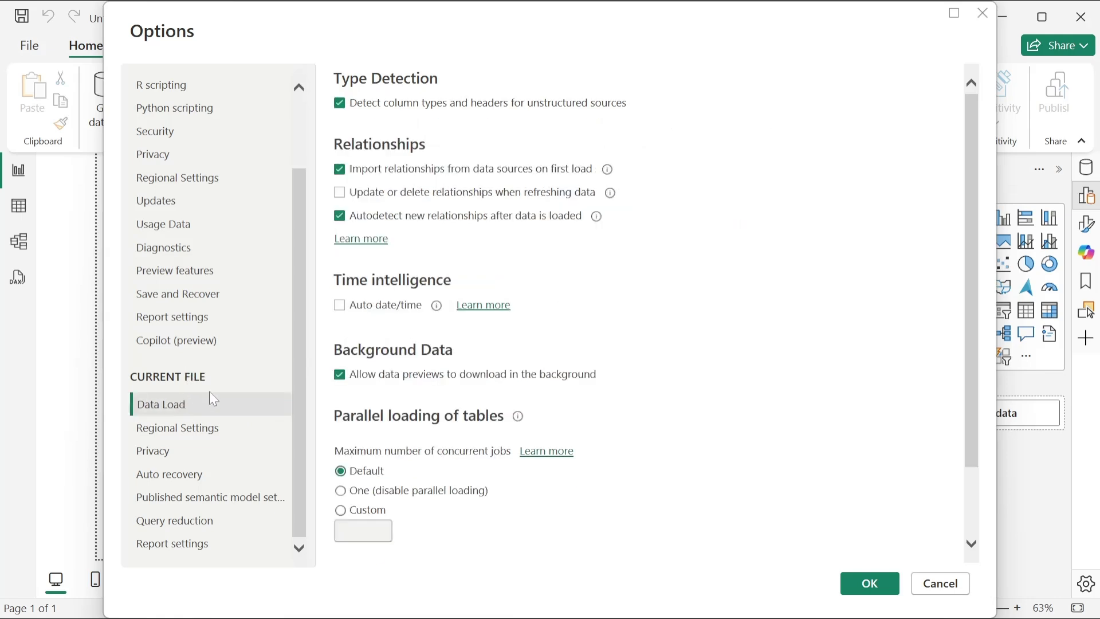
pyautogui.click(341, 218)
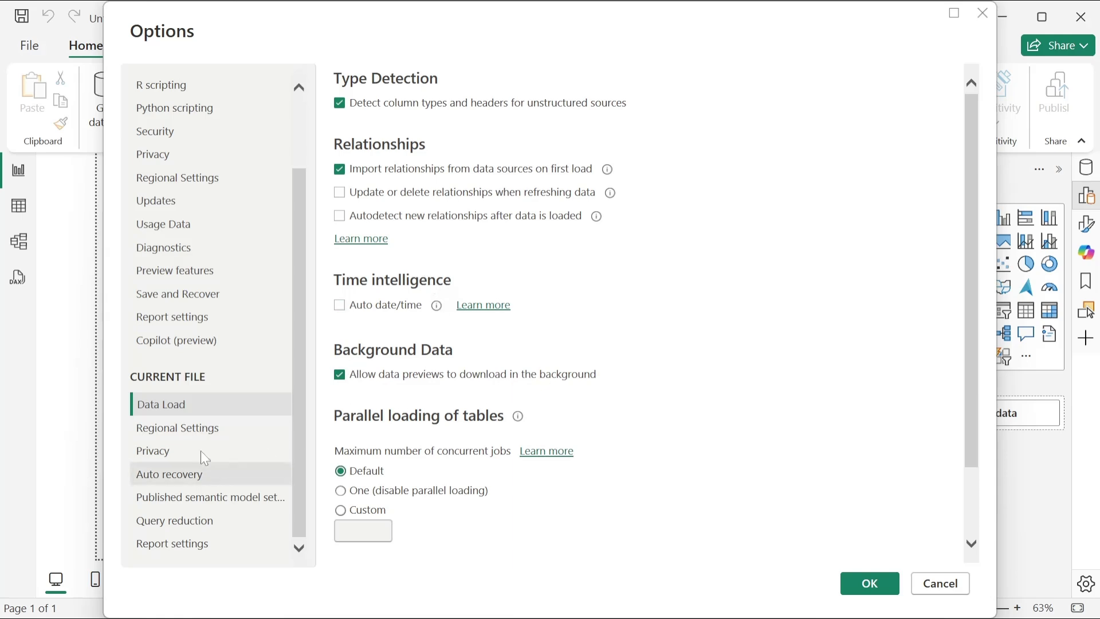
# Set the current file's locale for import to English (United States)
pyautogui.click(183, 434)
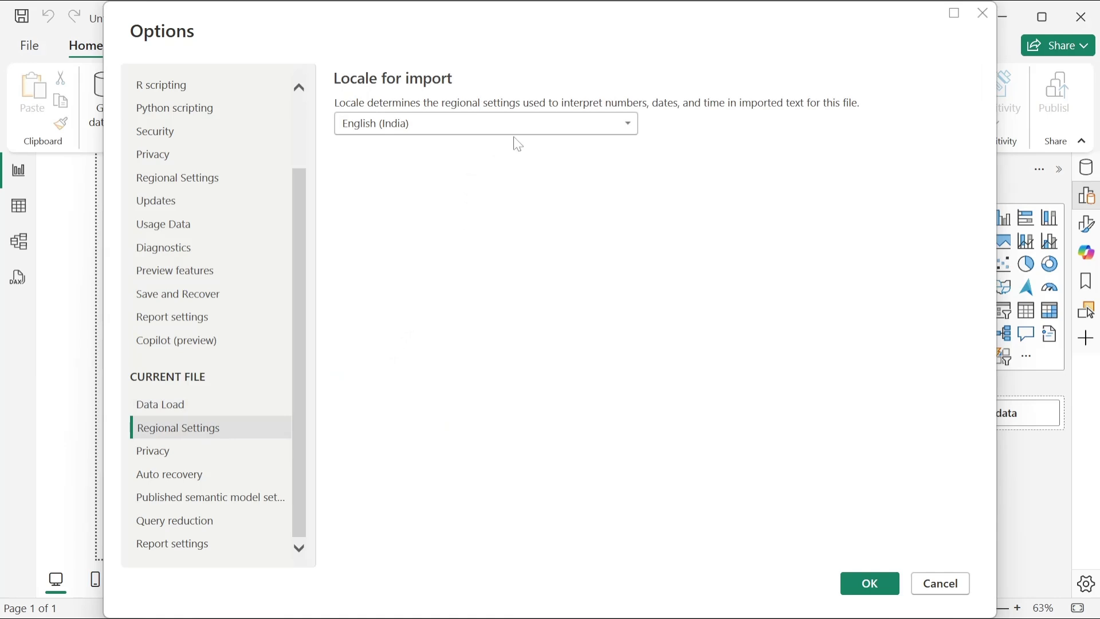
pyautogui.click(552, 125)
pyautogui.scroll(-8, 489, 432)
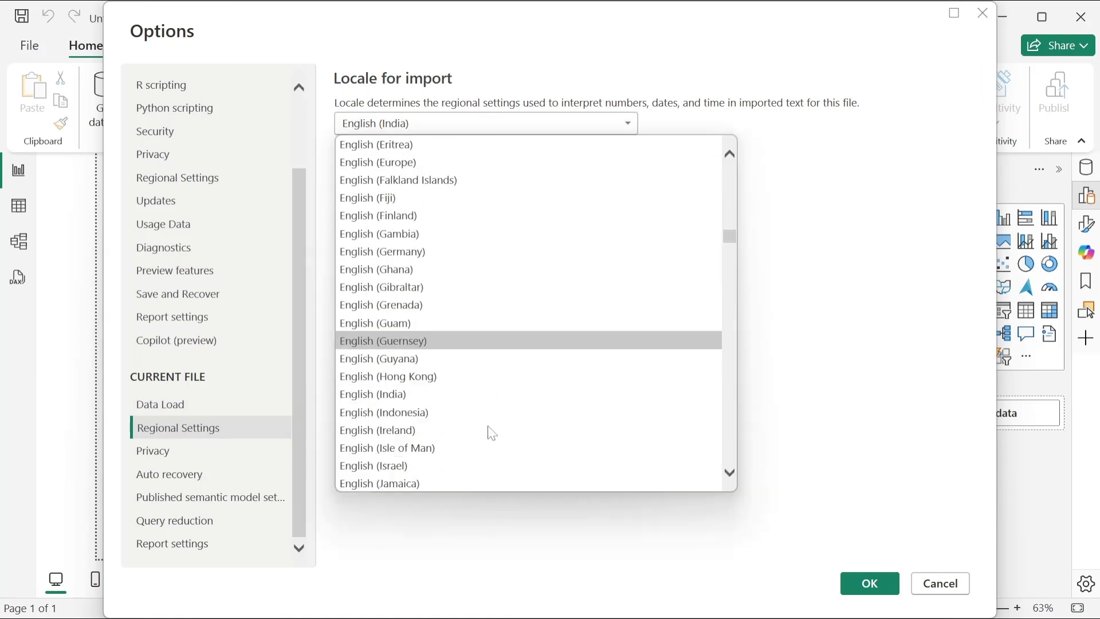
pyautogui.scroll(-12, 491, 434)
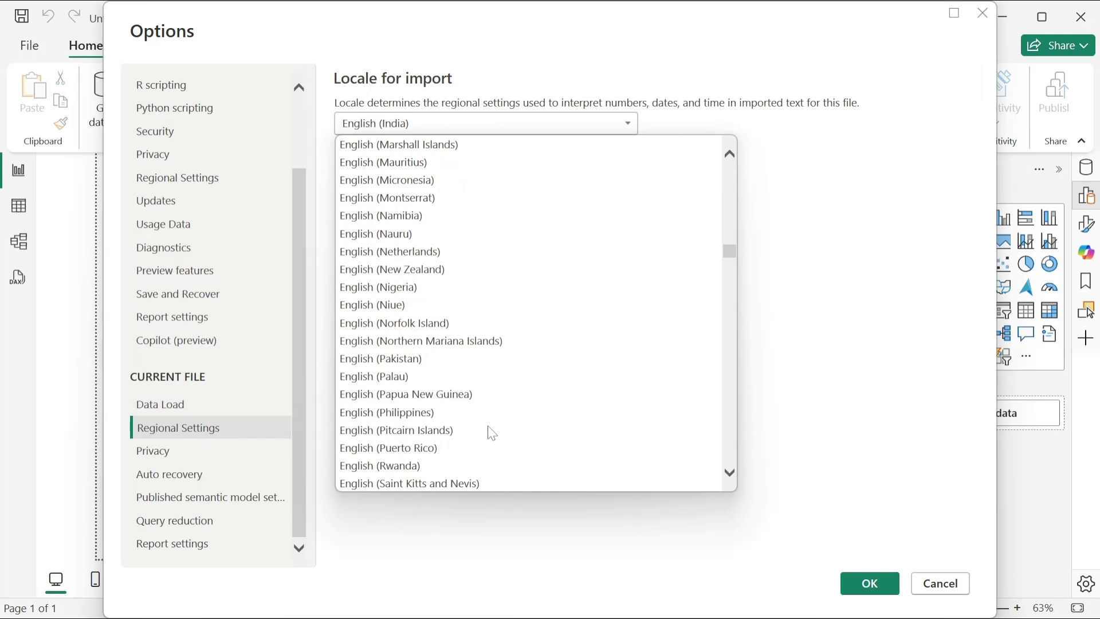
pyautogui.scroll(-2, 492, 434)
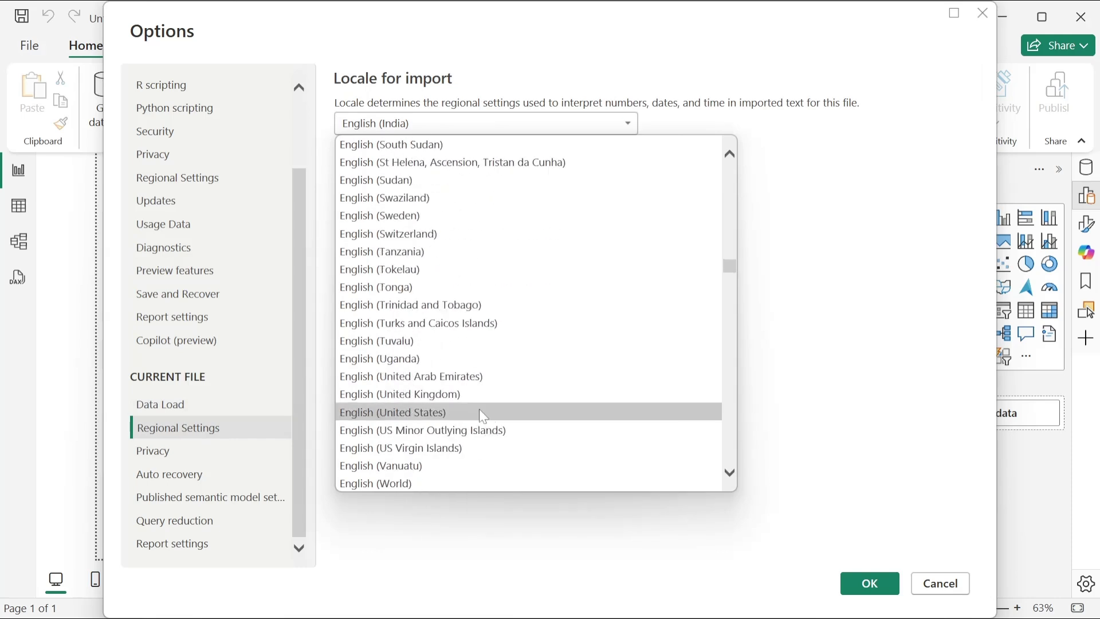
pyautogui.click(480, 408)
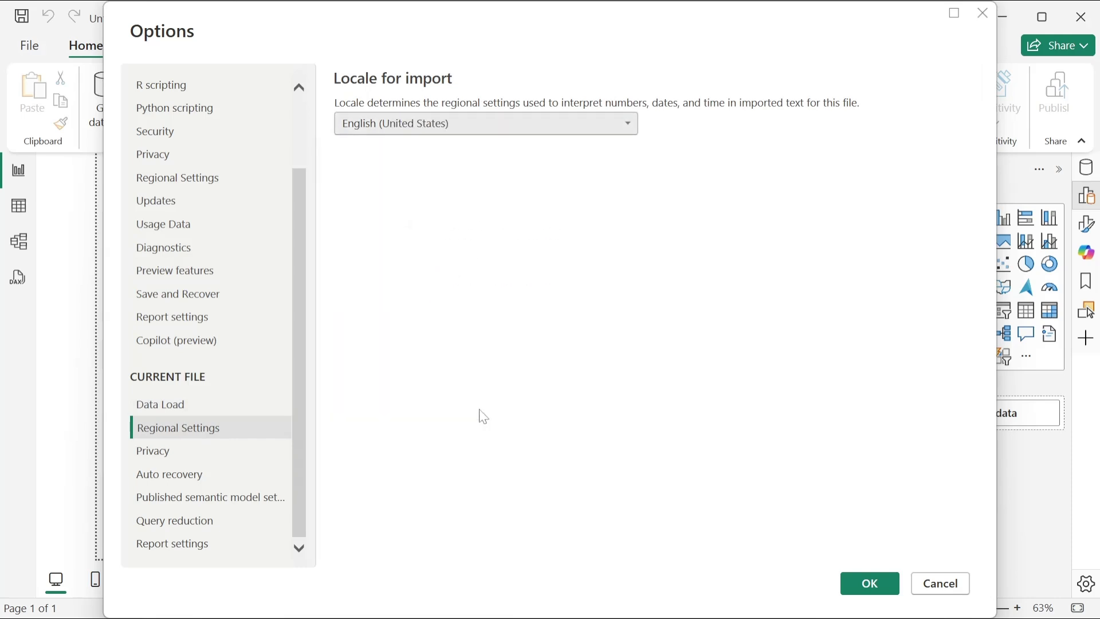
# Review the current file's Privacy and Auto recovery options and look over the list of option categories
pyautogui.click(196, 471)
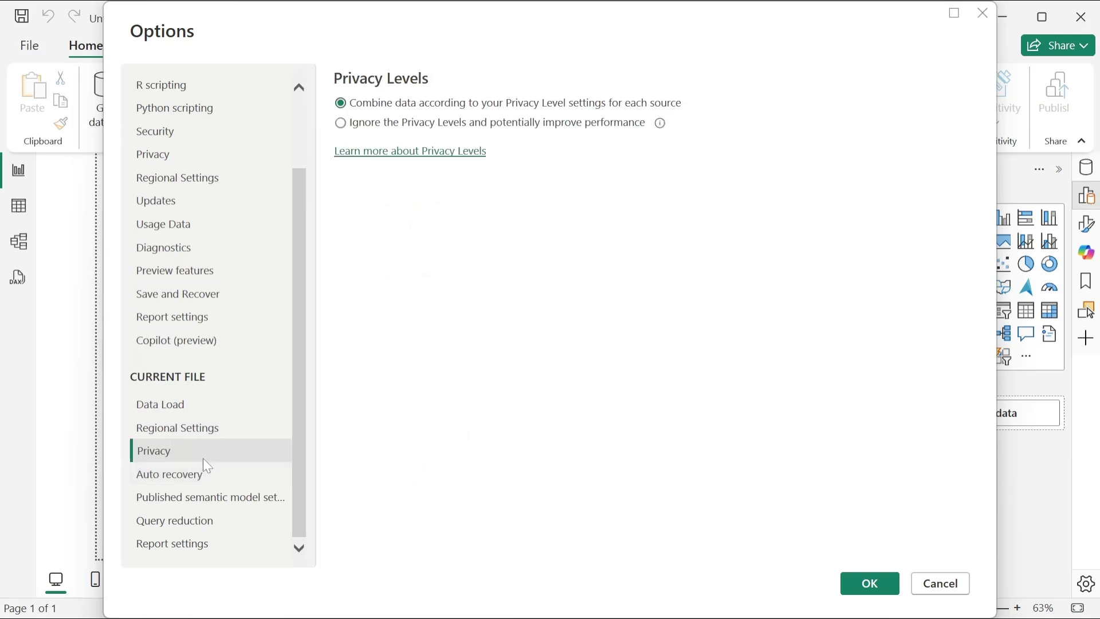
pyautogui.click(205, 469)
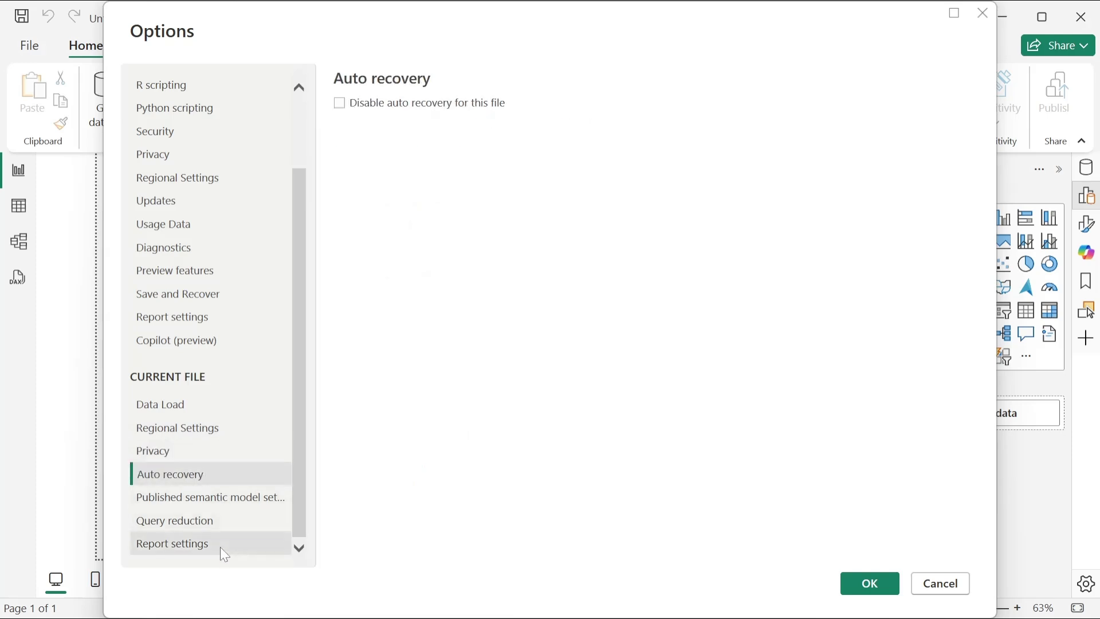
pyautogui.scroll(3, 220, 527)
pyautogui.scroll(-3, 216, 497)
pyautogui.scroll(3, 218, 476)
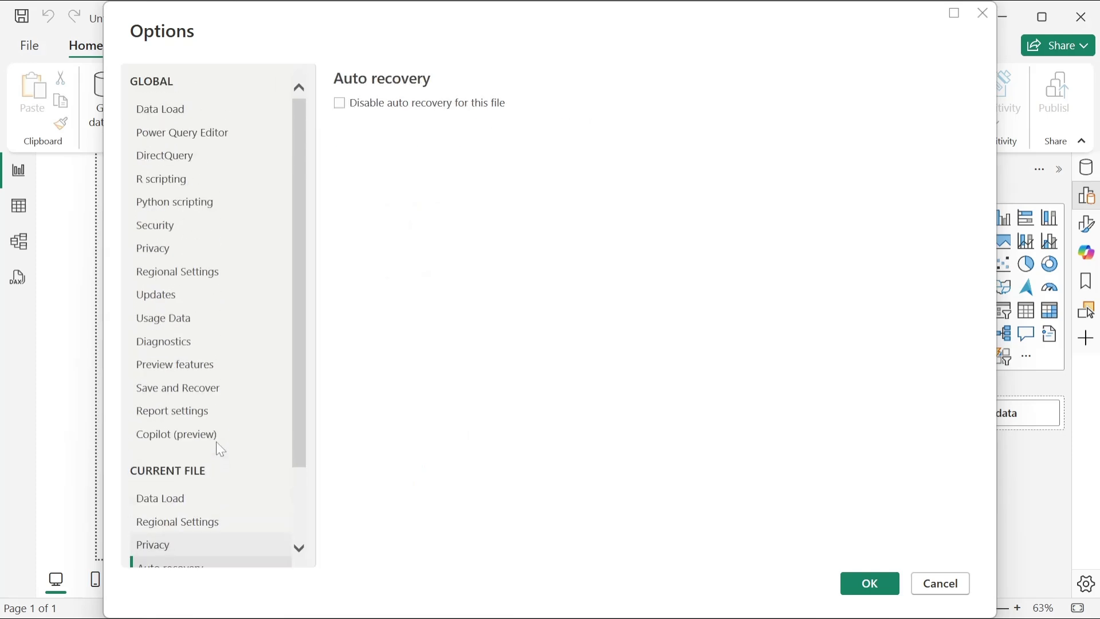
pyautogui.scroll(-3, 167, 427)
# Check the current file's data load options, then confirm the settings and apply the pending query changes
pyautogui.click(177, 407)
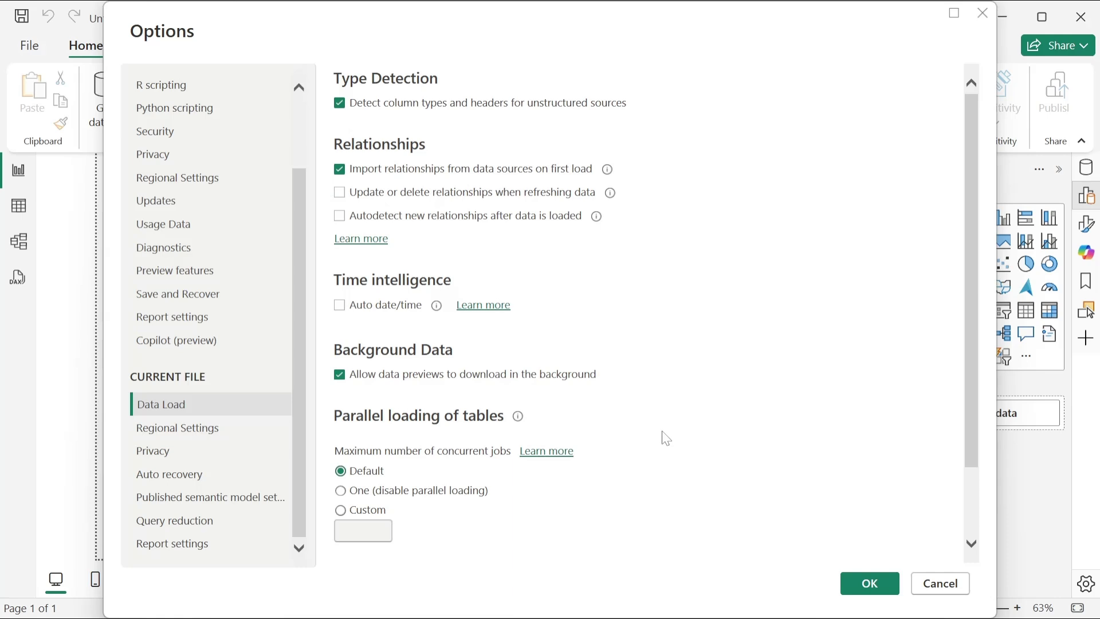
pyautogui.moveTo(974, 153); pyautogui.dragTo(927, 383)
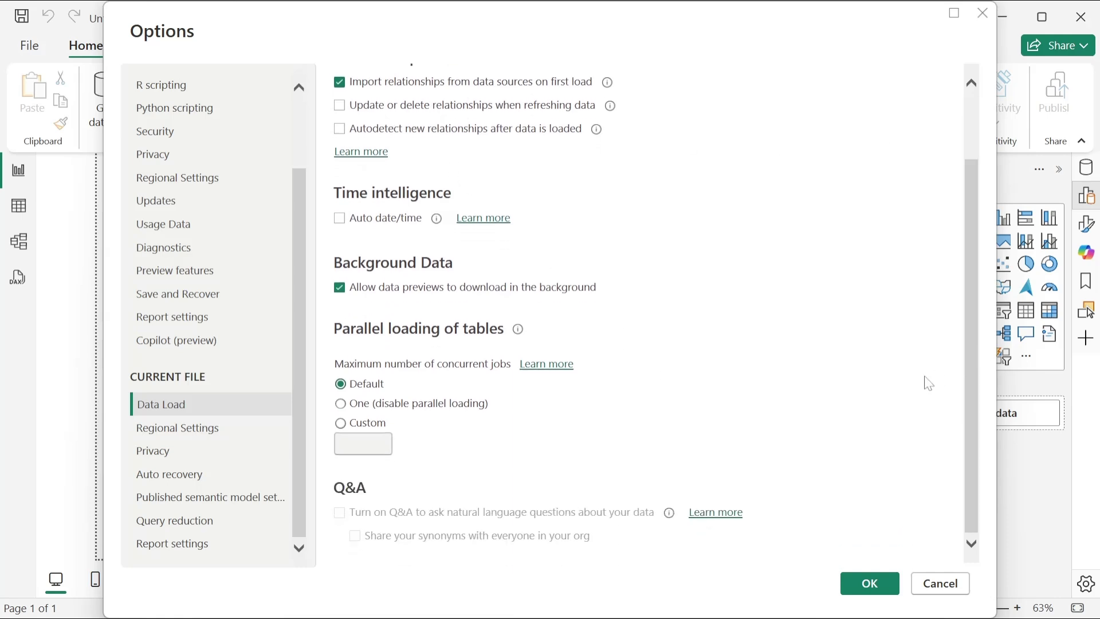
pyautogui.click(854, 586)
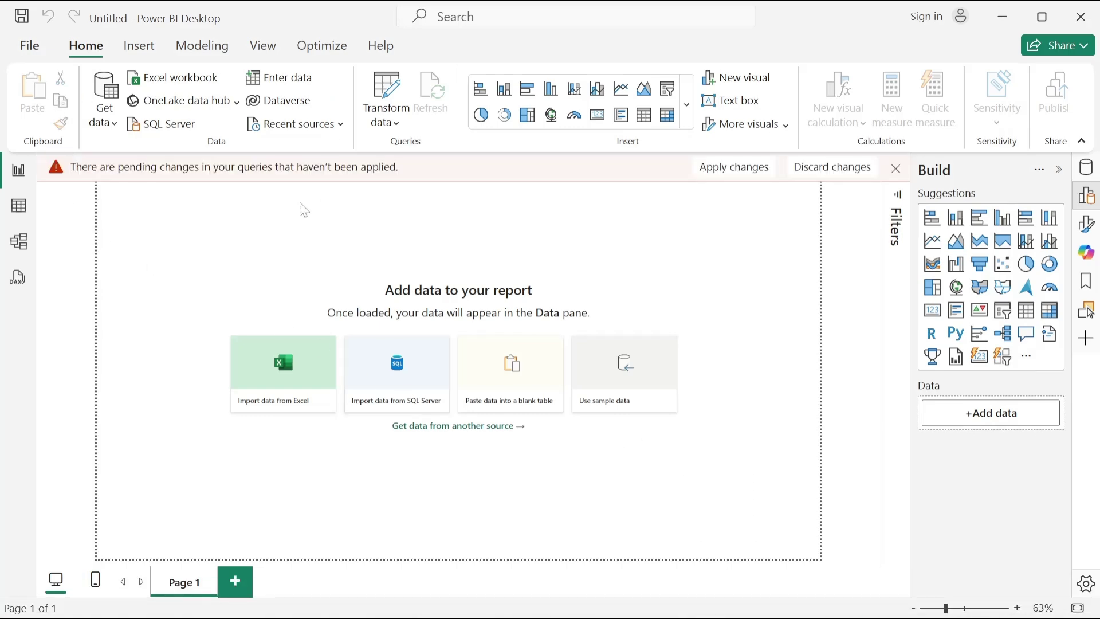
pyautogui.click(731, 169)
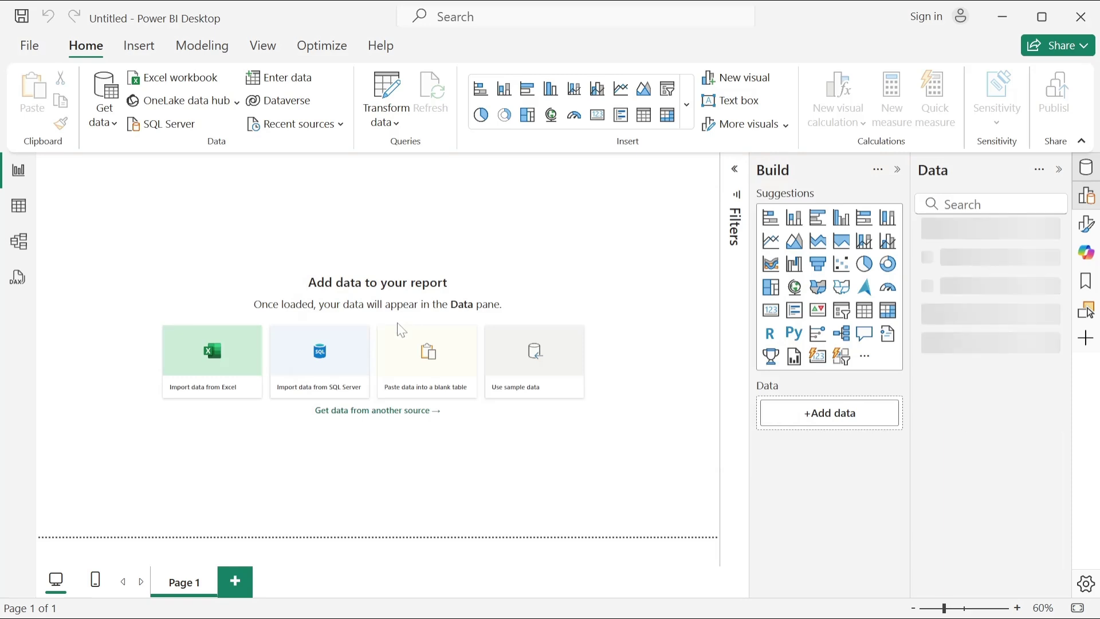
# Try expanding and collapsing the Build and Data panes, leaving both collapsed
pyautogui.click(897, 169)
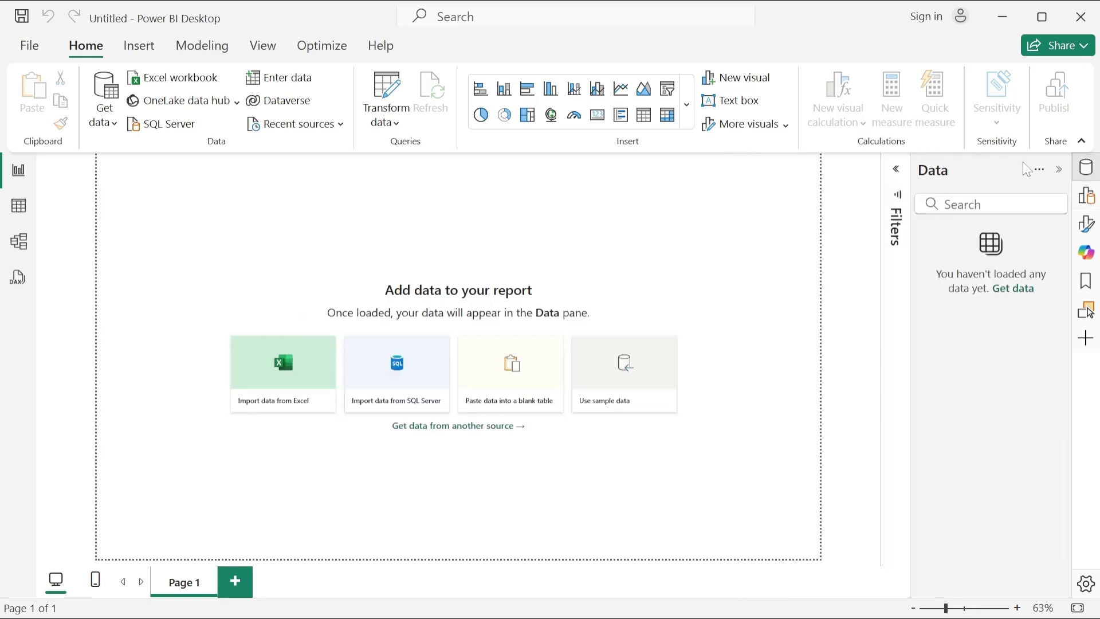
pyautogui.click(1087, 195)
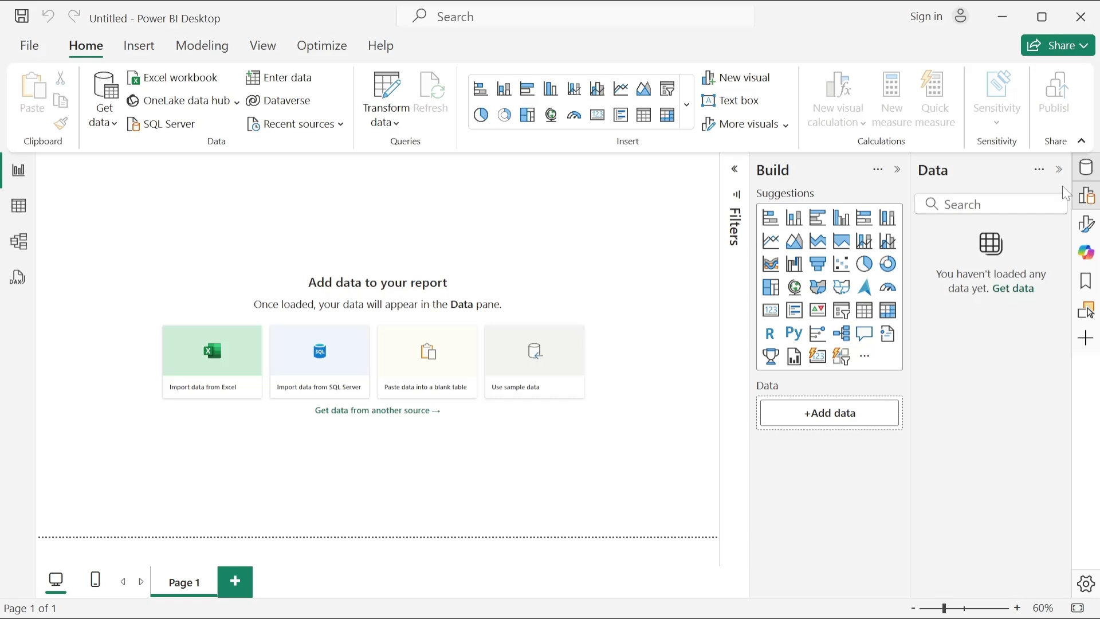
pyautogui.click(1087, 196)
pyautogui.click(1087, 172)
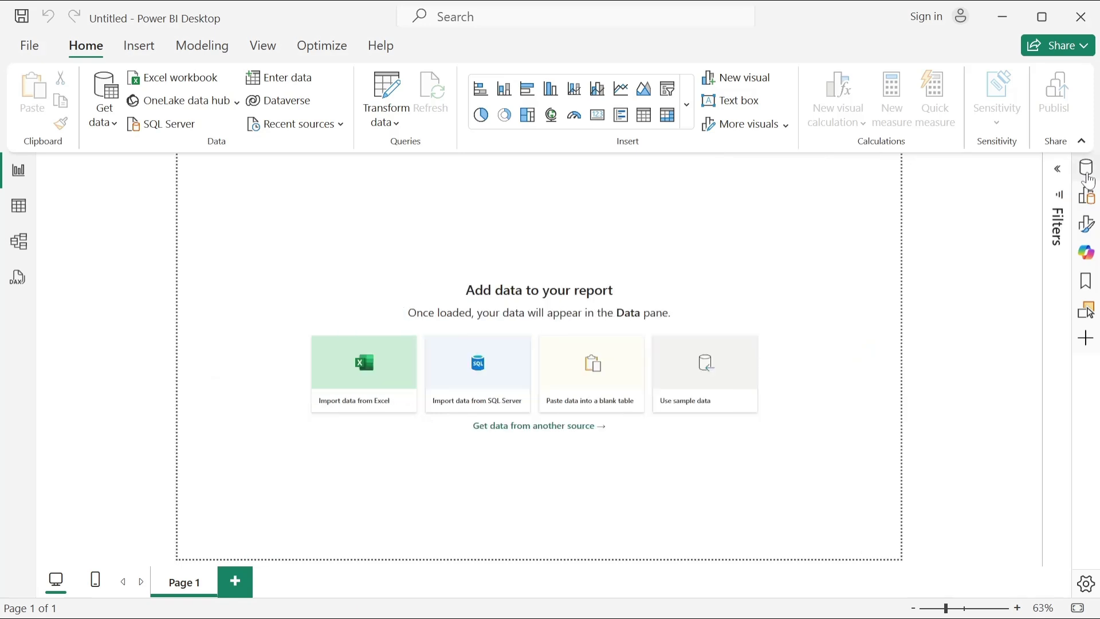
pyautogui.click(1085, 170)
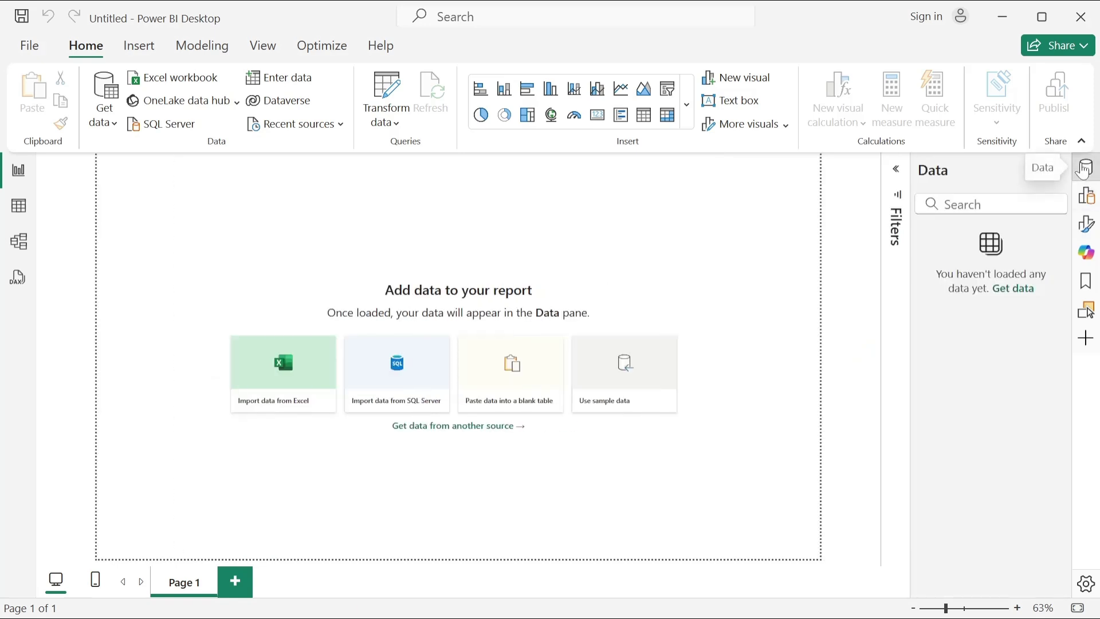
pyautogui.click(1084, 171)
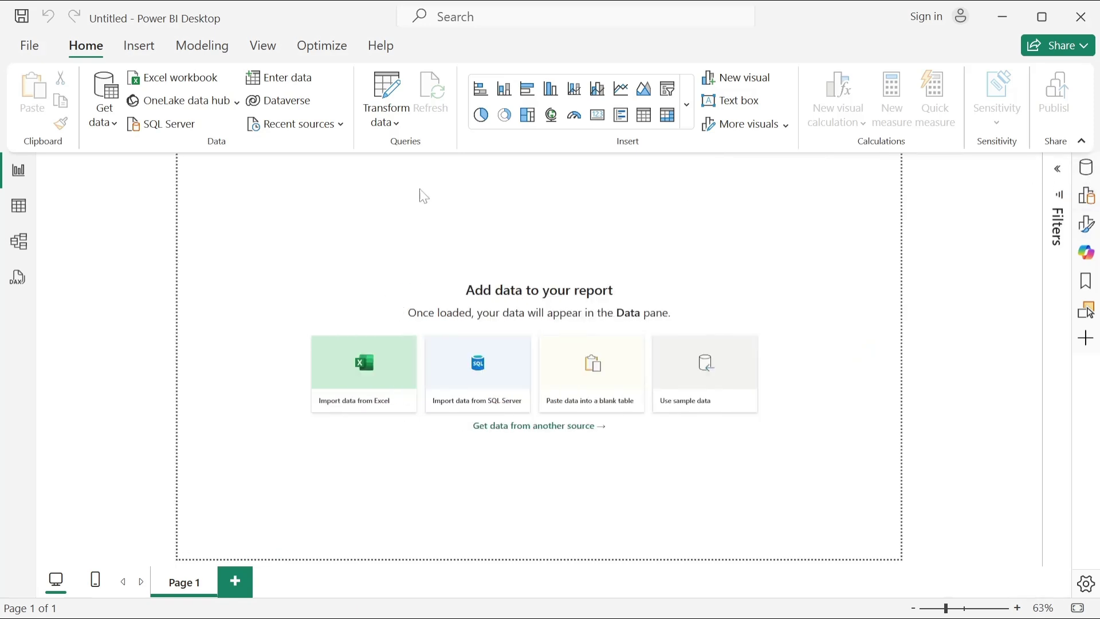
# Look through the common data sources available for getting data
pyautogui.click(108, 123)
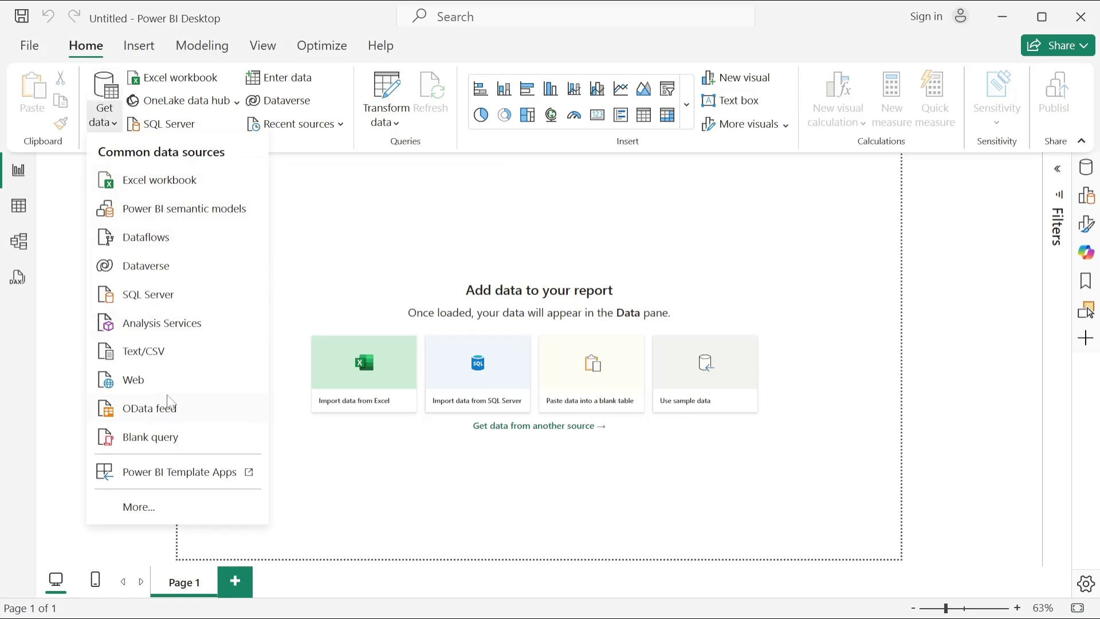
pyautogui.click(349, 204)
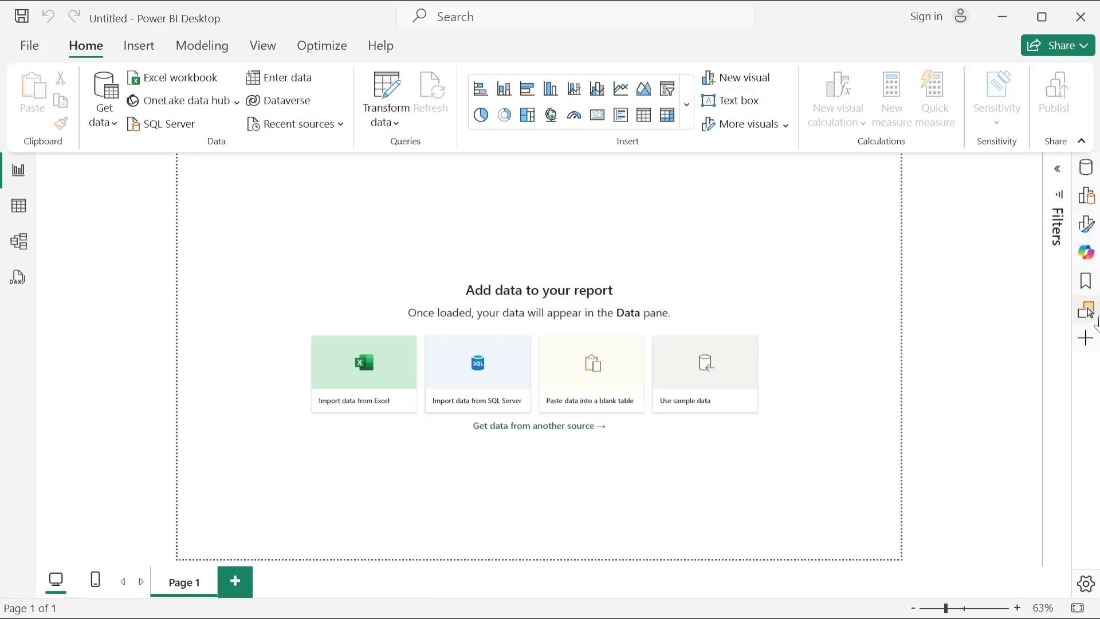
# Hide the Data, Bookmarks, Selection, Build and Format panes from the report view
pyautogui.click(271, 56)
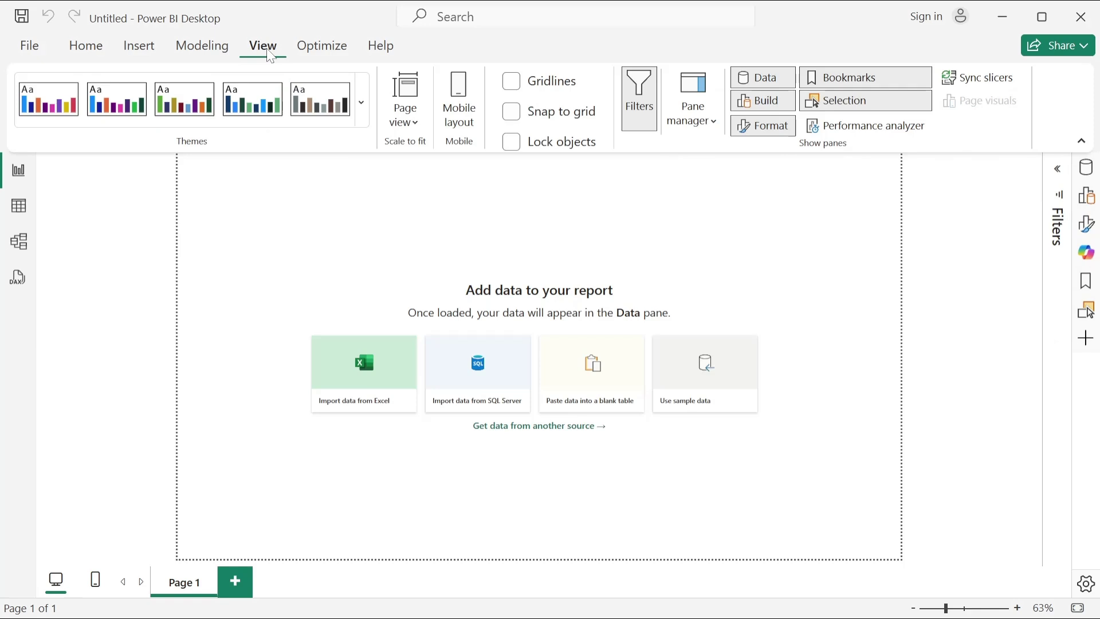
pyautogui.click(762, 86)
pyautogui.click(842, 77)
pyautogui.click(834, 101)
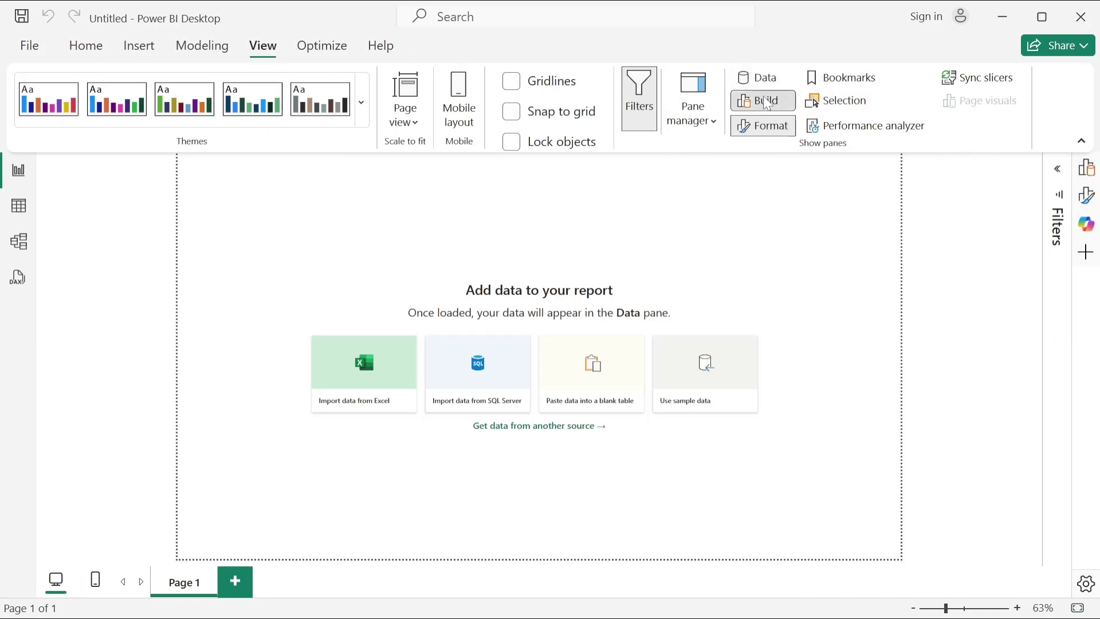
pyautogui.click(768, 102)
pyautogui.click(762, 126)
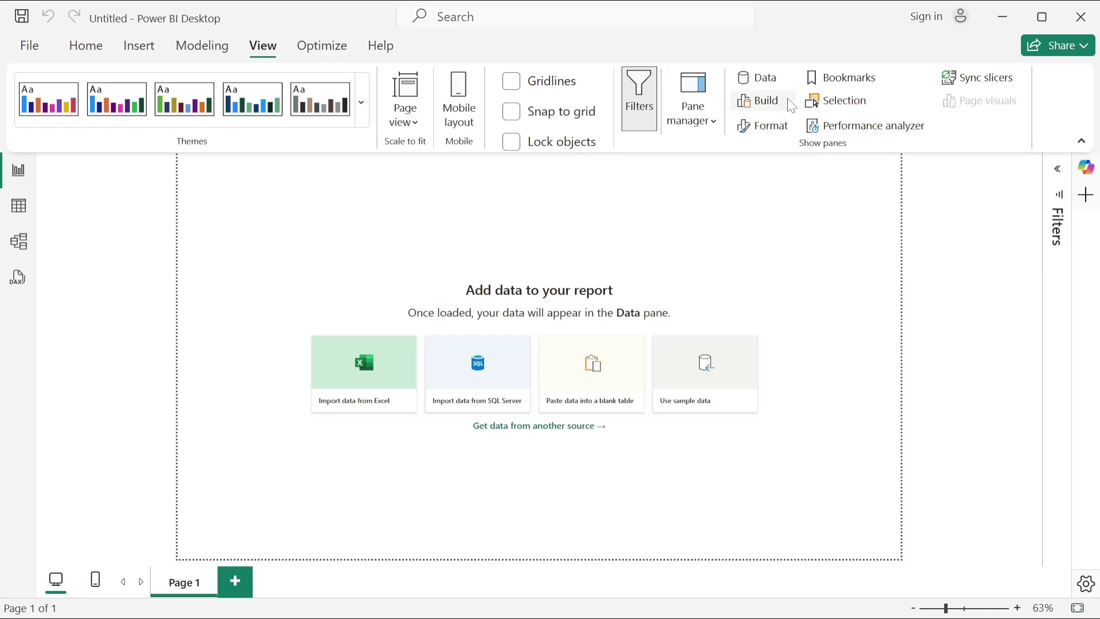
# Show the Data, Build and Format panes again and collapse the Data pane
pyautogui.click(771, 80)
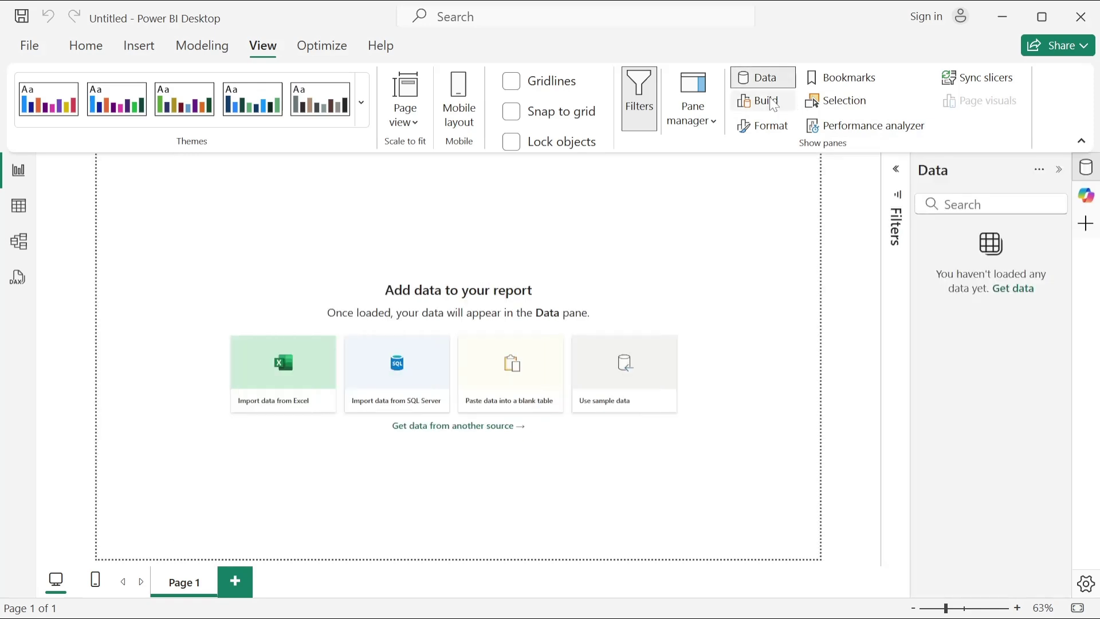
pyautogui.click(772, 102)
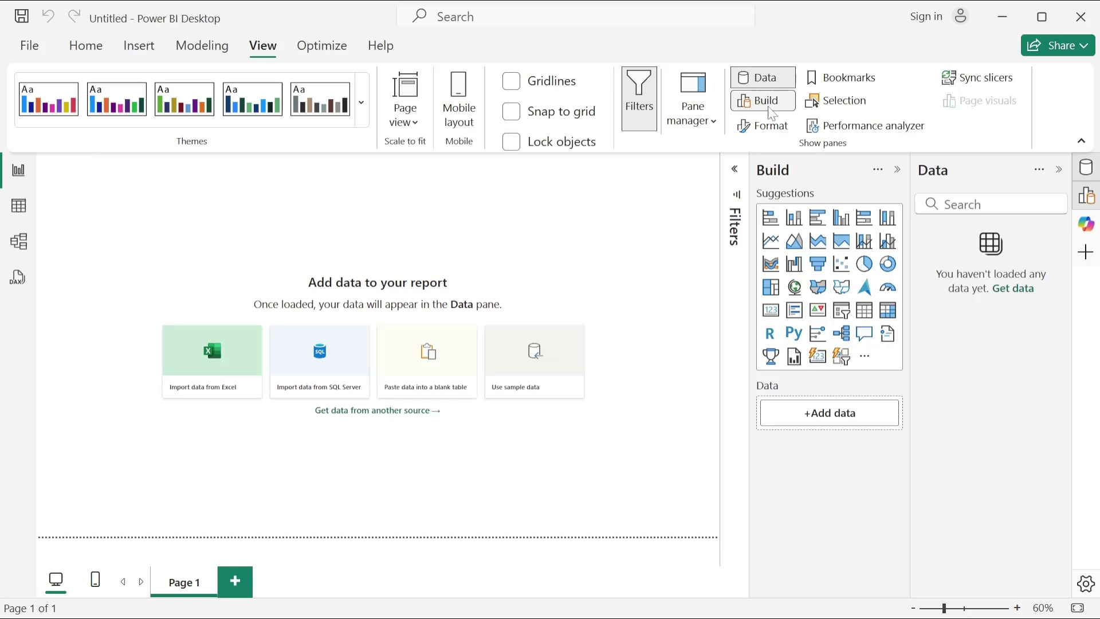
pyautogui.click(764, 125)
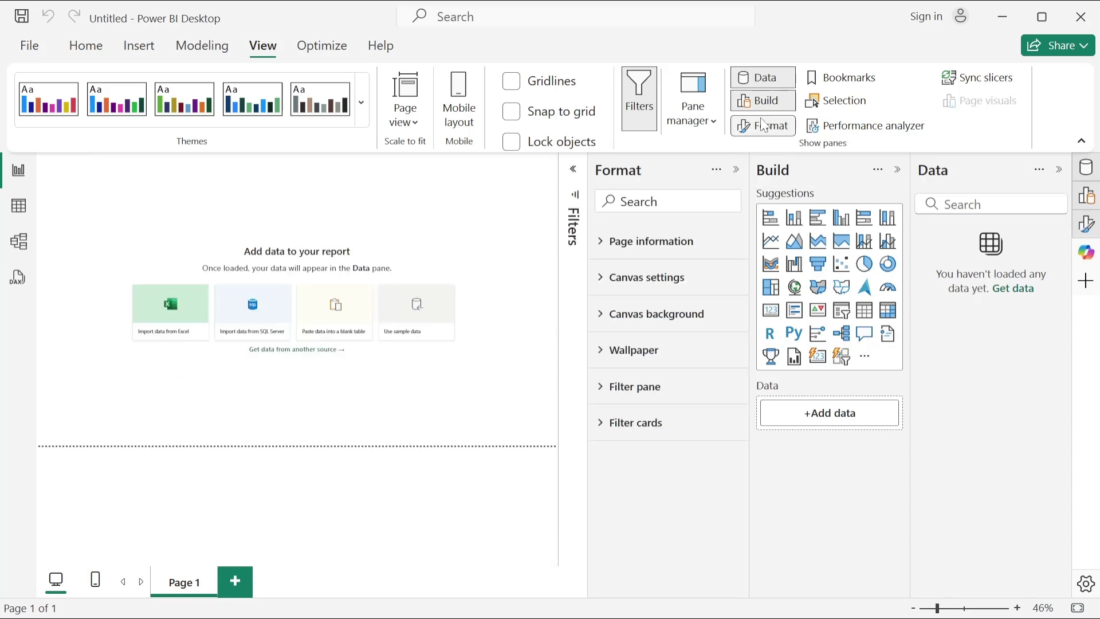
pyautogui.click(1086, 166)
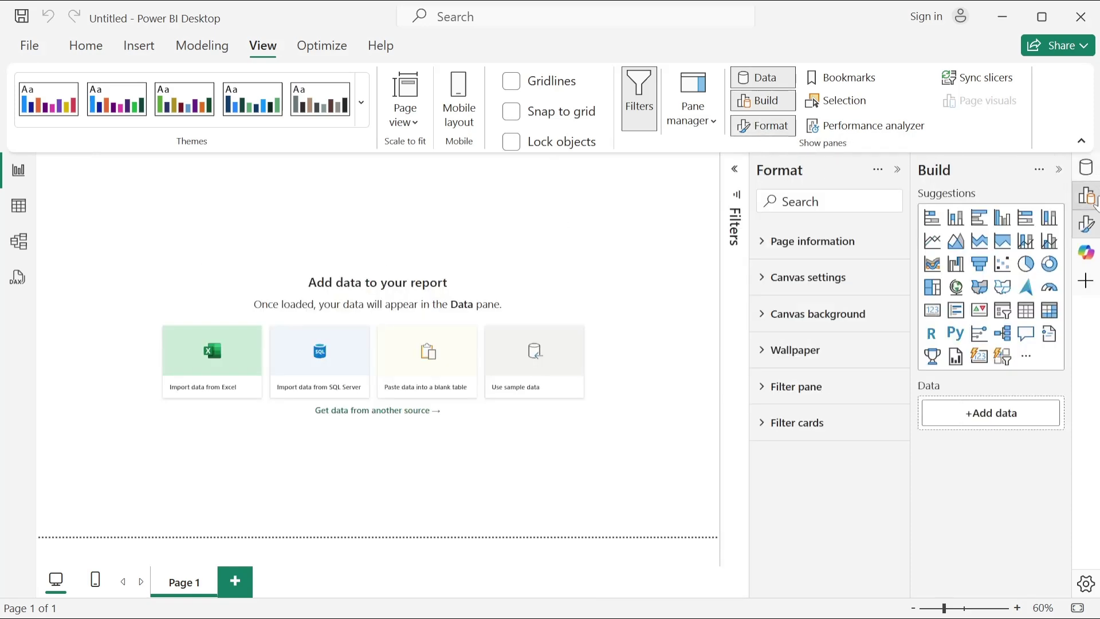
# Collapse the Build and Format panes to free up the report canvas
pyautogui.click(1086, 196)
pyautogui.click(1086, 224)
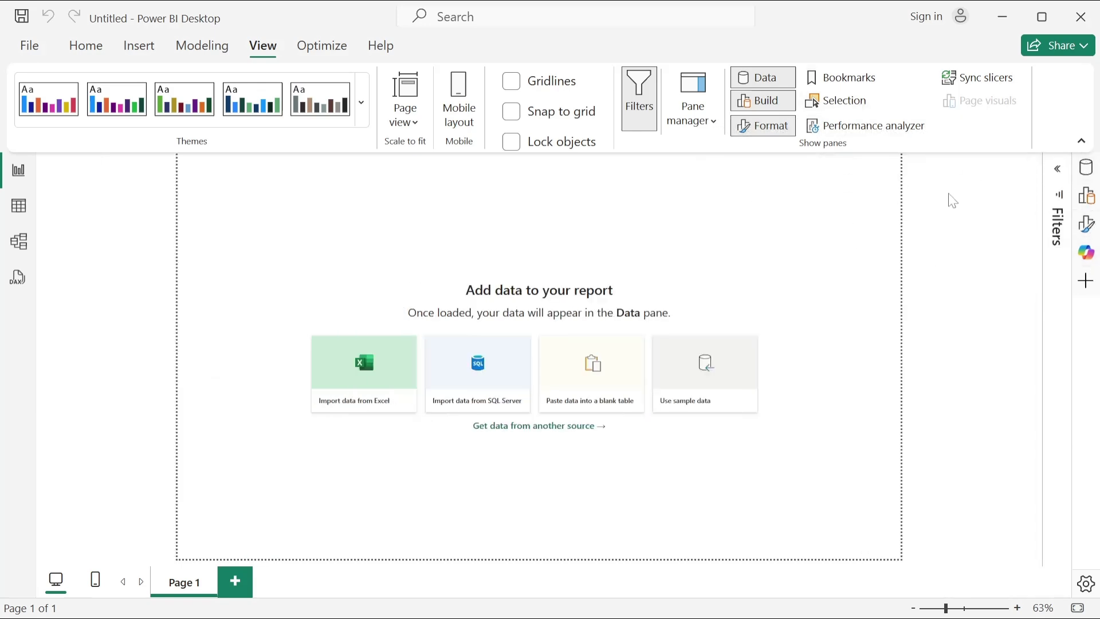
pyautogui.click(86, 46)
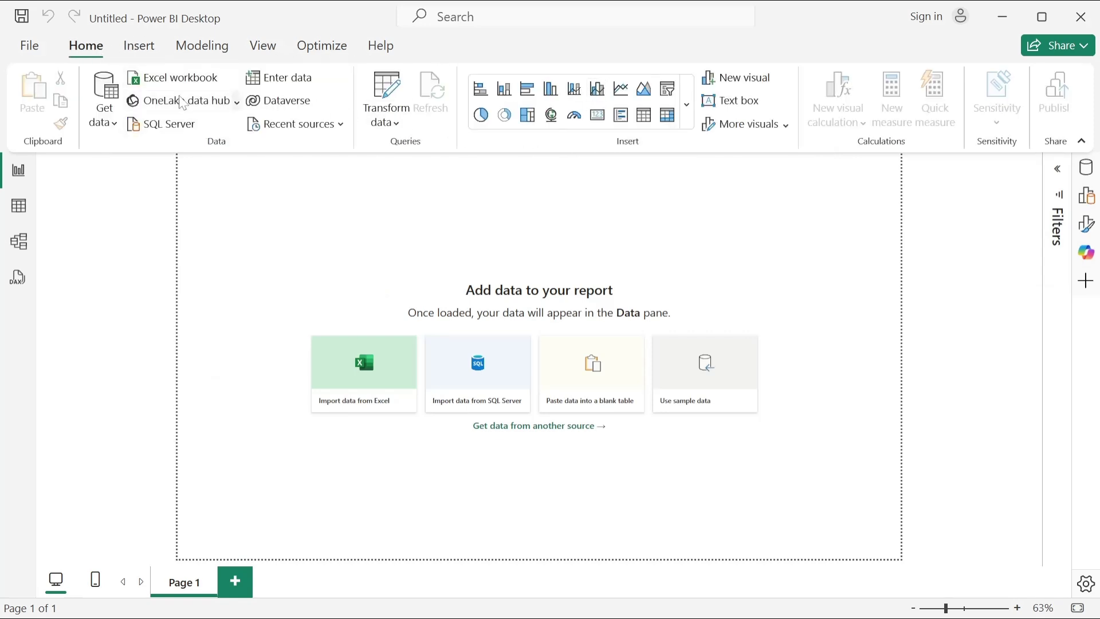
pyautogui.click(131, 55)
pyautogui.click(196, 50)
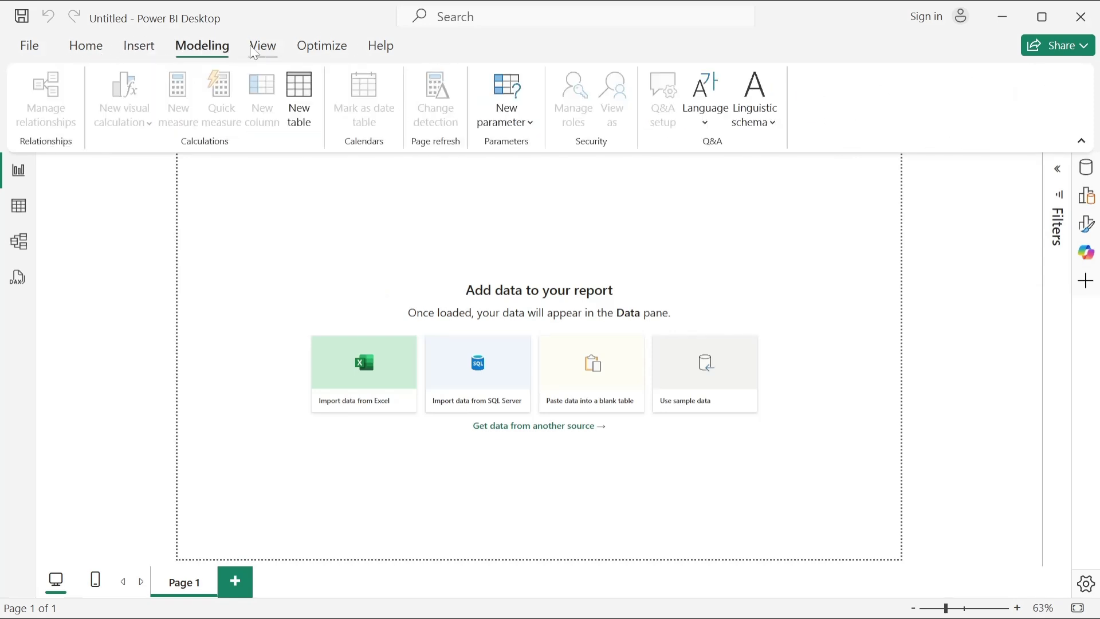
pyautogui.click(268, 52)
pyautogui.click(314, 50)
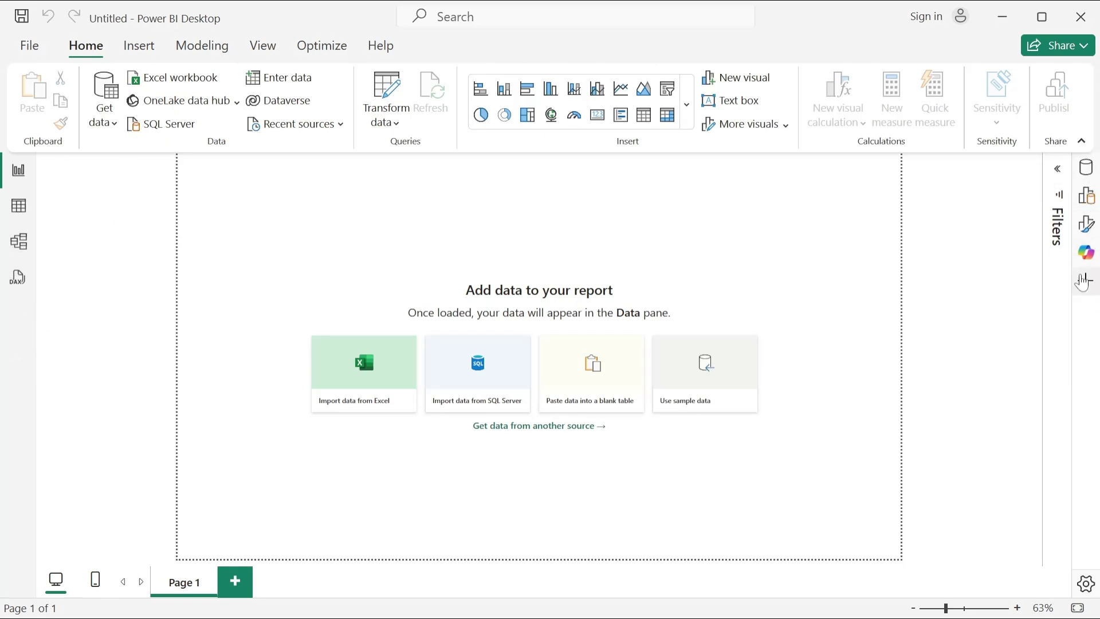
# Expand the Filters pane to examine its page-level and all-pages filter areas, and collapse it again
pyautogui.click(1059, 169)
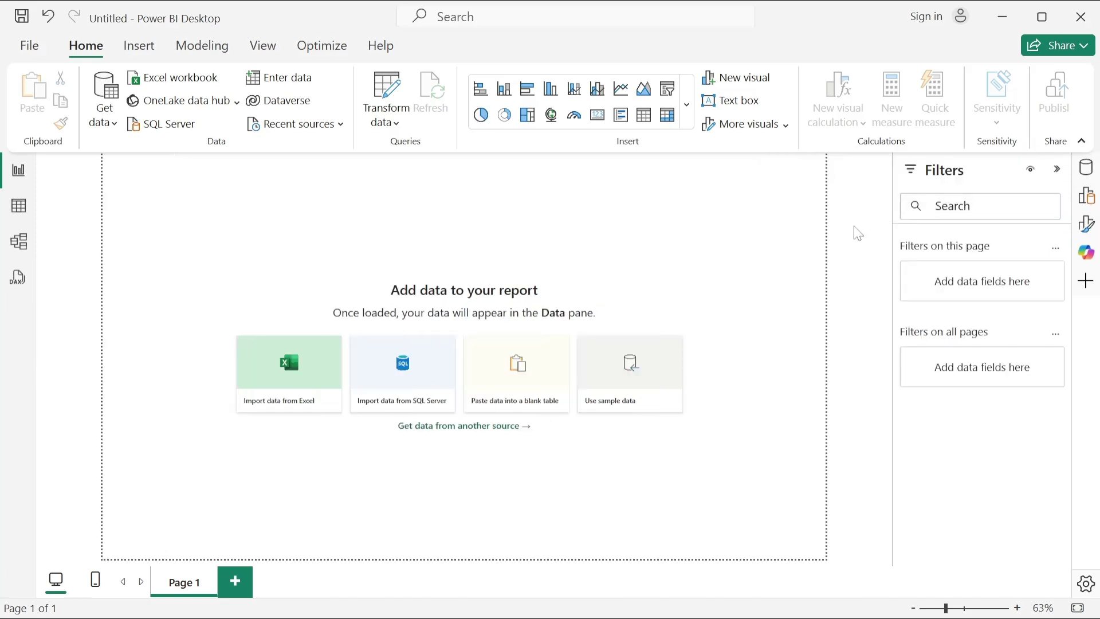
pyautogui.click(1058, 170)
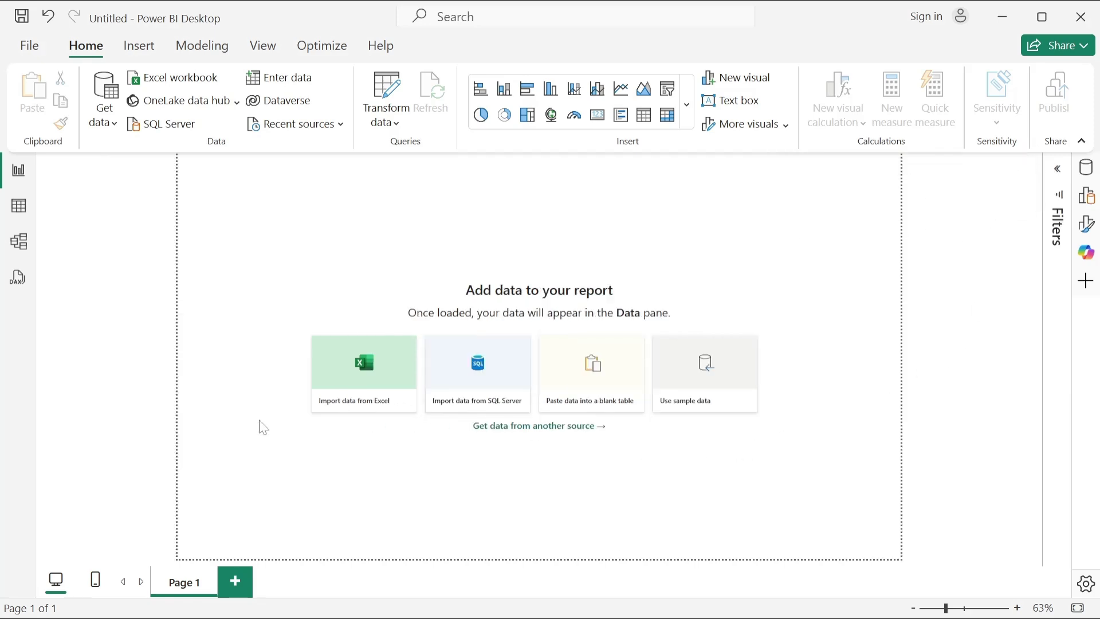
# Add four new blank pages to the report after Page 1
pyautogui.click(230, 587)
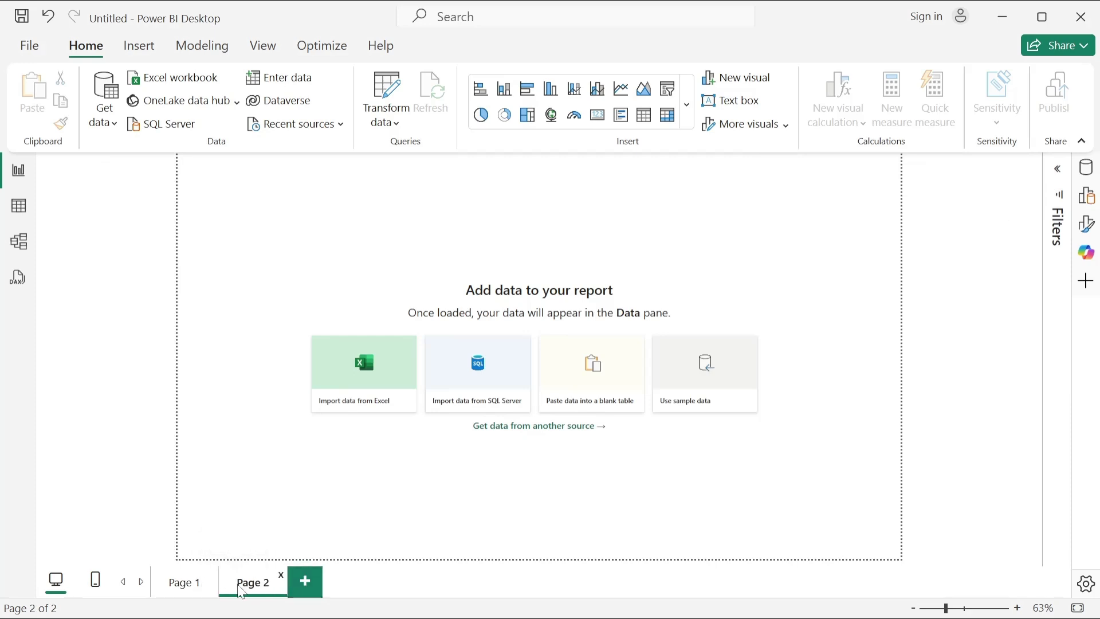
pyautogui.click(314, 591)
pyautogui.click(375, 590)
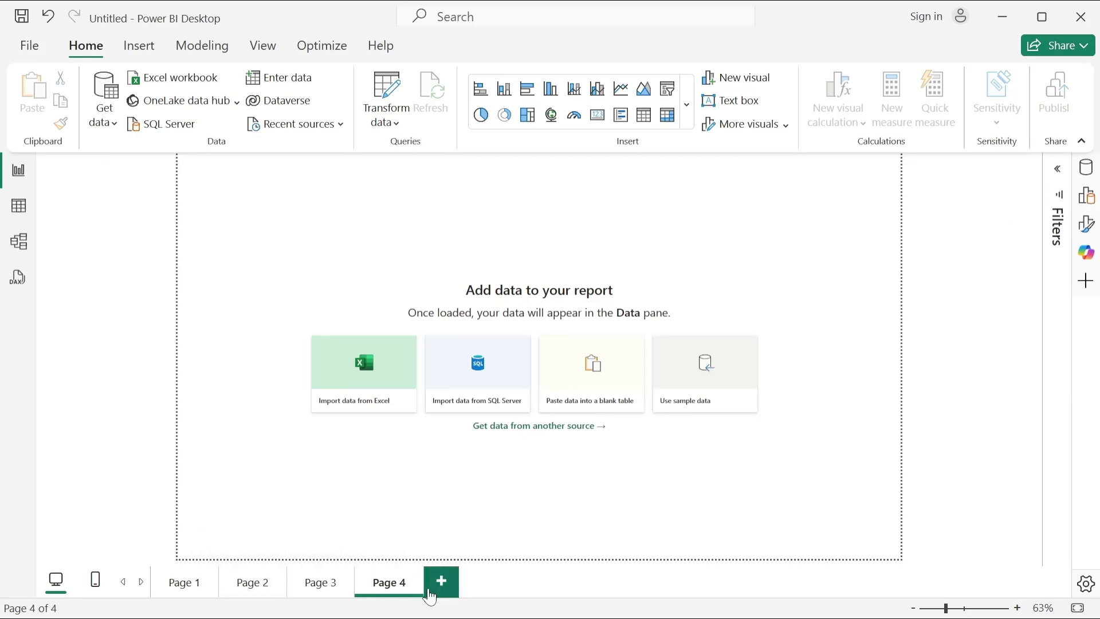
pyautogui.click(441, 596)
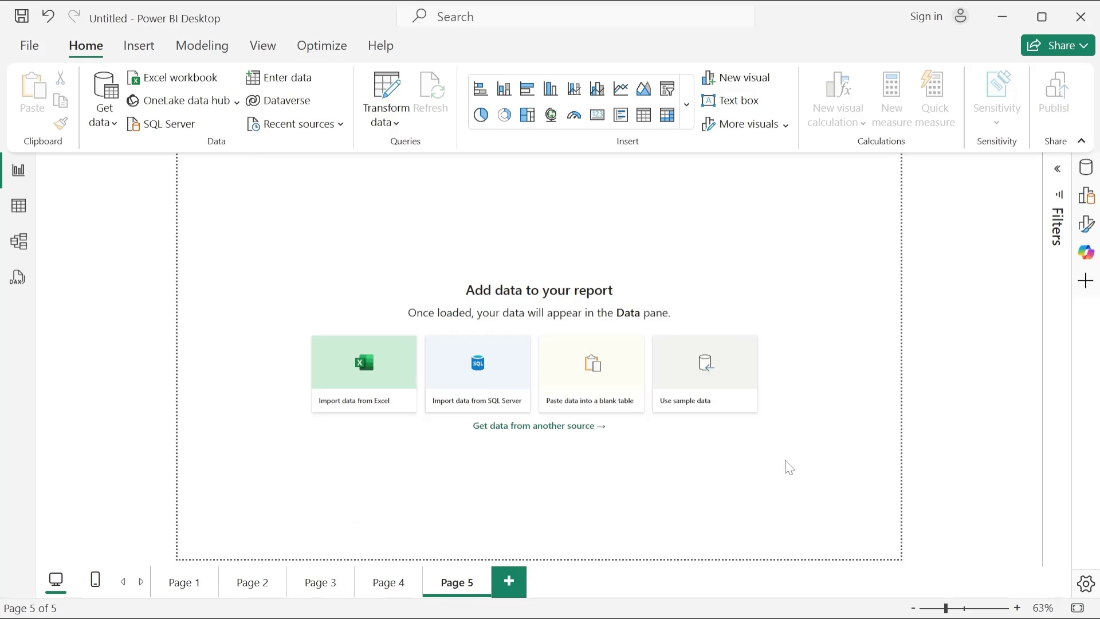
# Delete Page 2, Page 3, Page 5 and Page 4 from the report, keeping only Page 1
pyautogui.click(254, 591)
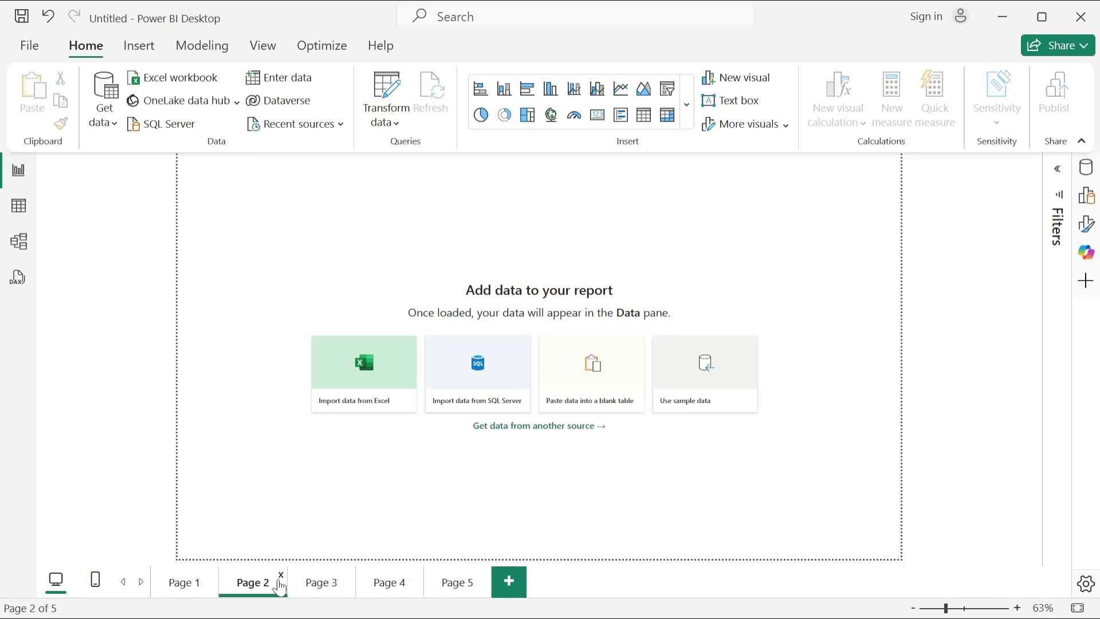
pyautogui.click(282, 577)
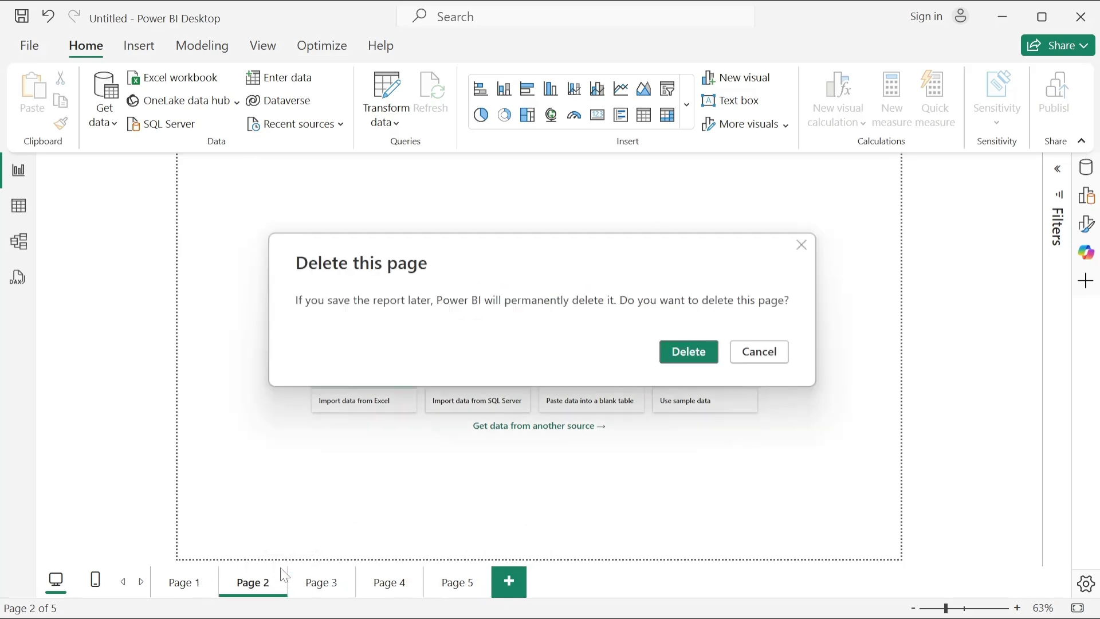
pyautogui.click(704, 350)
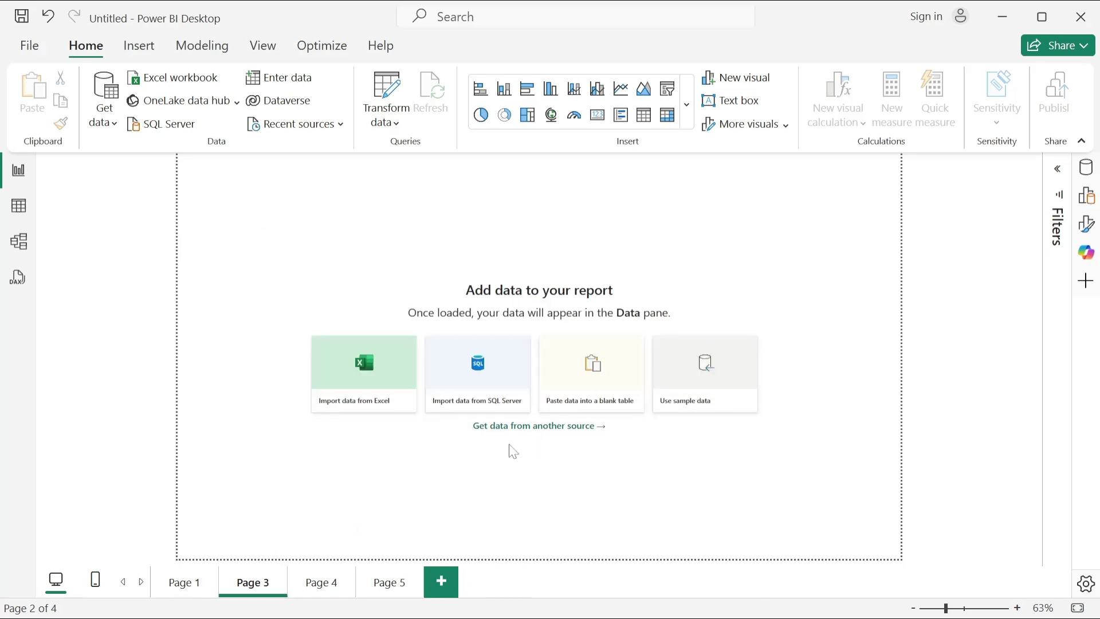
pyautogui.click(282, 576)
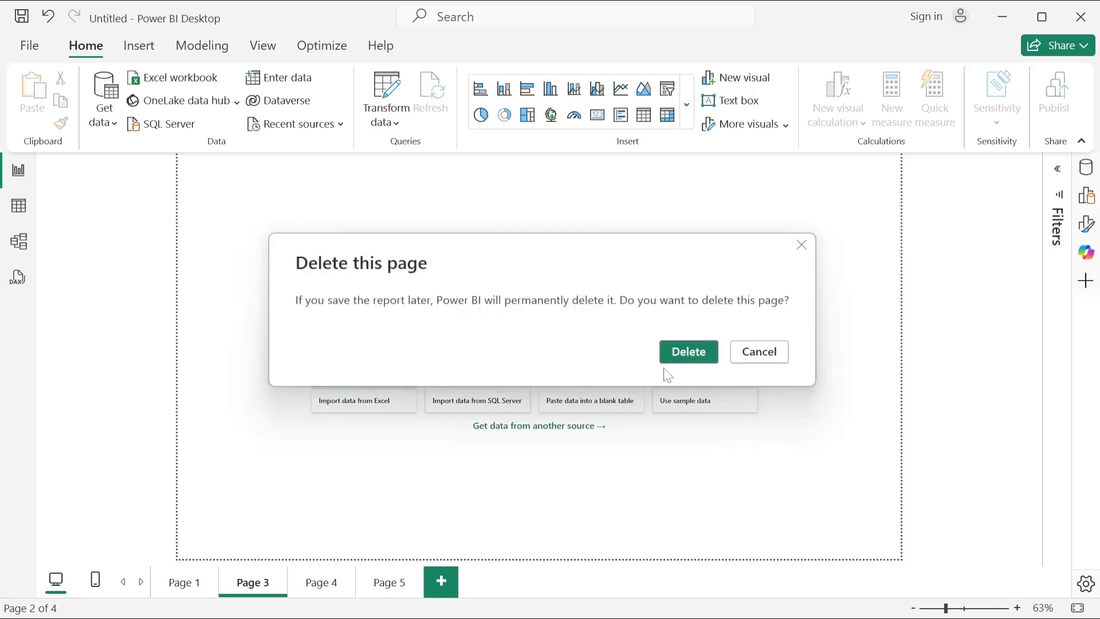
pyautogui.click(688, 355)
pyautogui.click(330, 580)
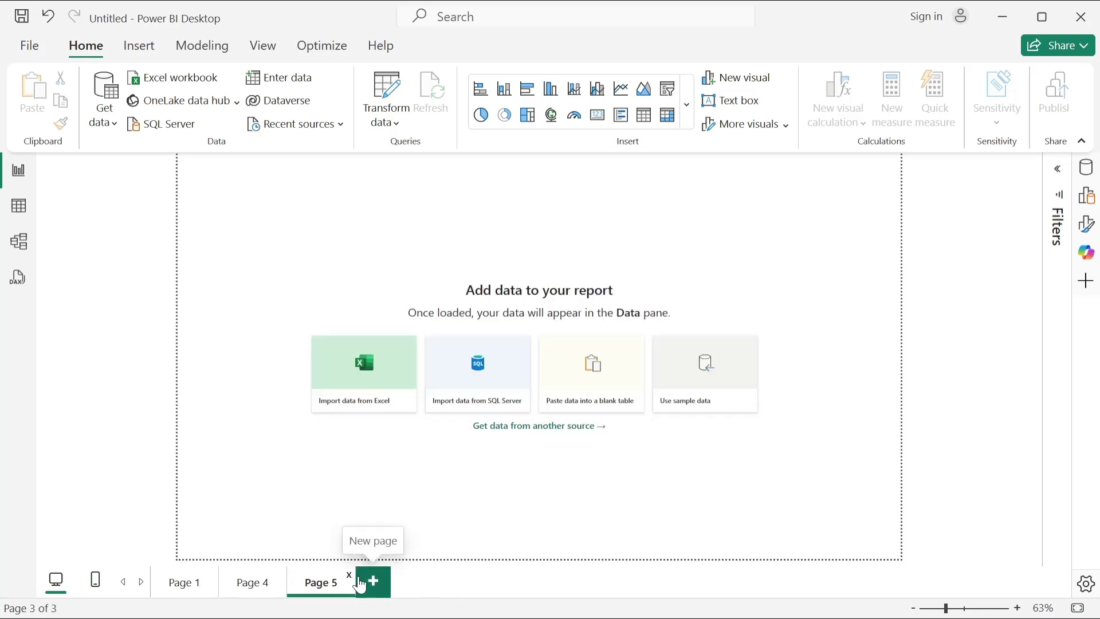
pyautogui.click(350, 576)
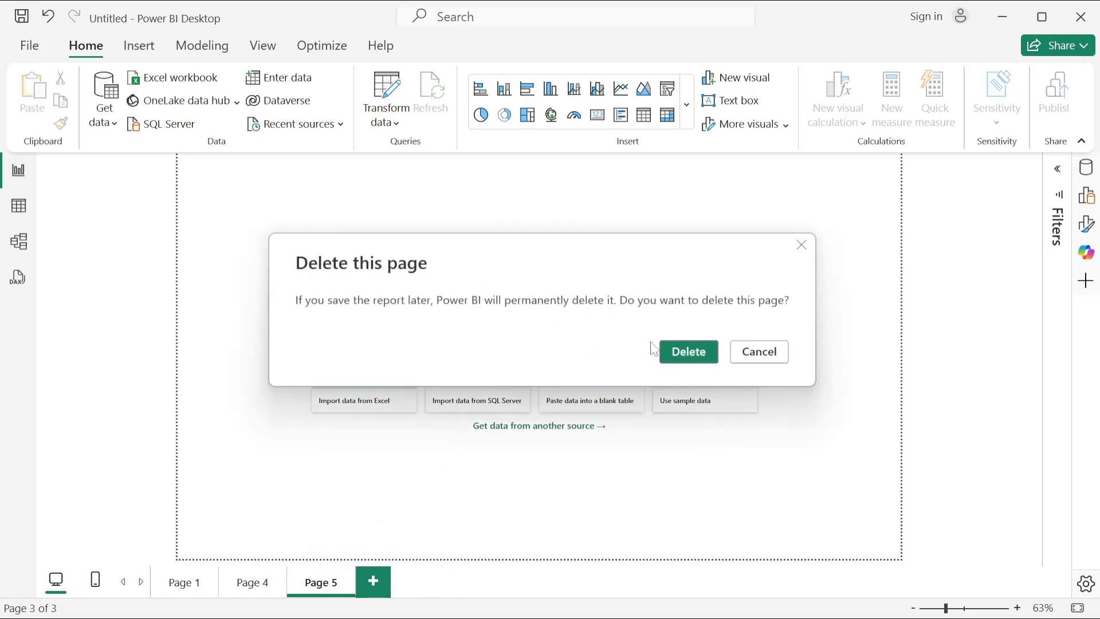
pyautogui.click(679, 358)
pyautogui.click(282, 576)
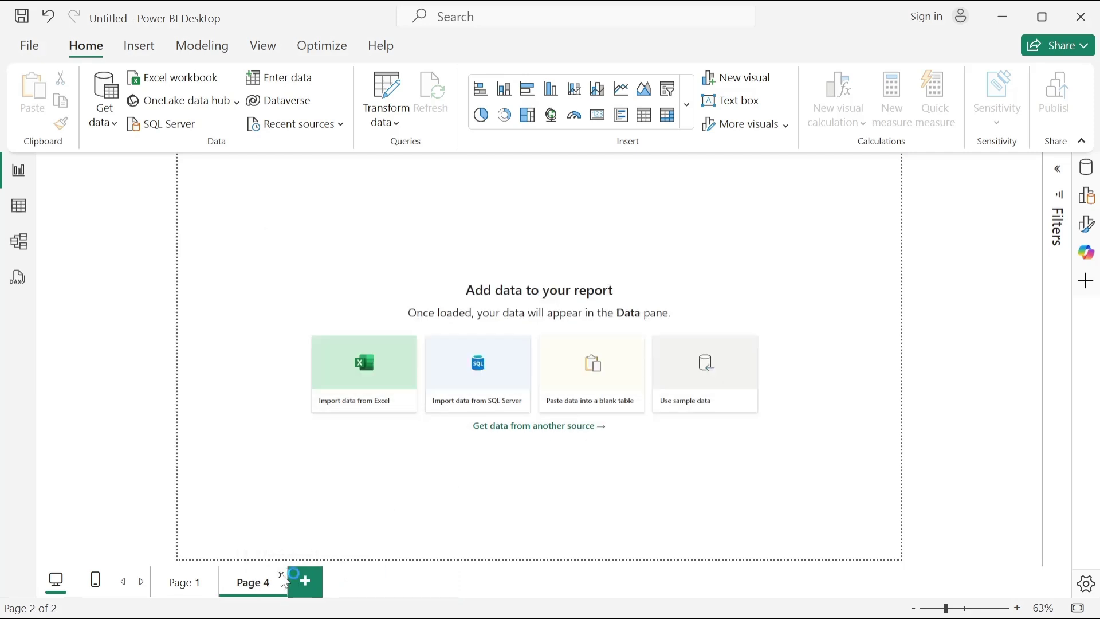
pyautogui.click(690, 352)
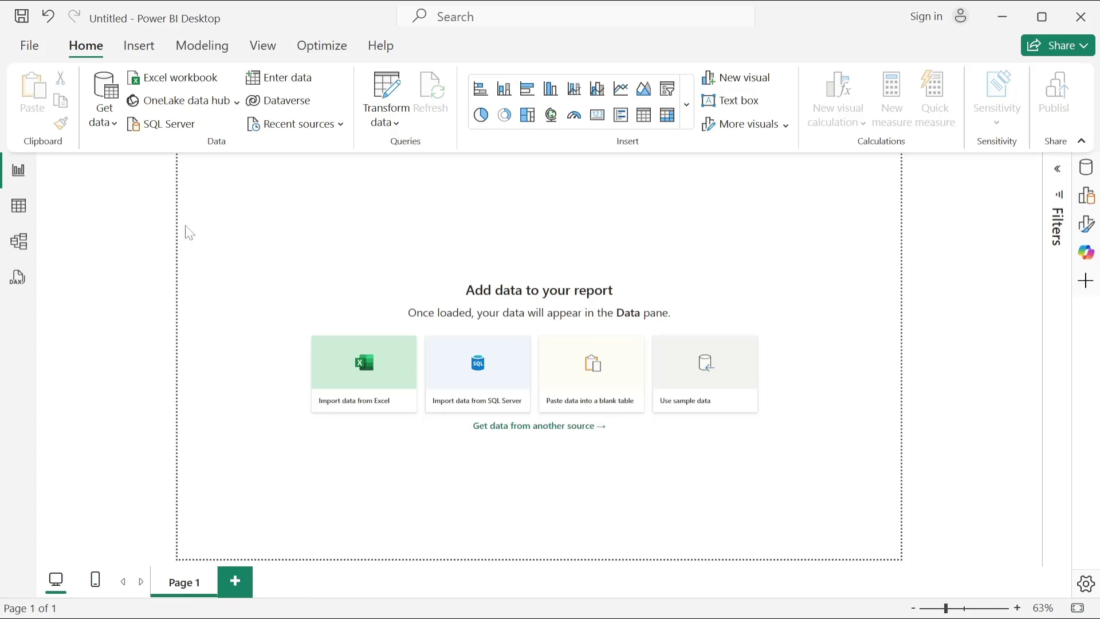
# Open the full list of data connectors and look through the Database category from start to end
pyautogui.click(104, 109)
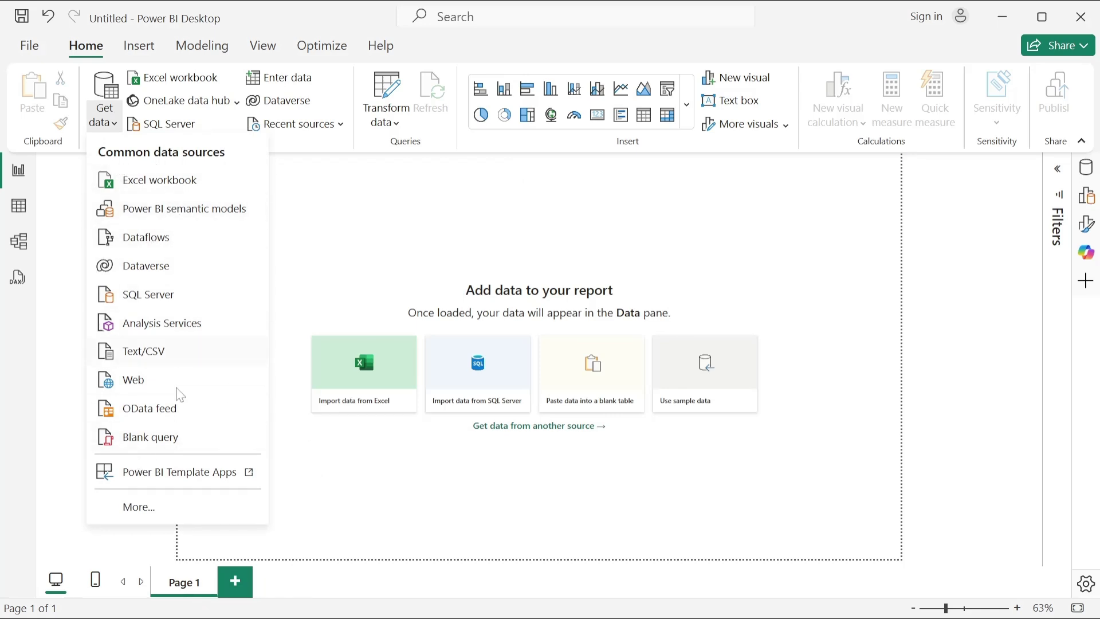
pyautogui.click(143, 508)
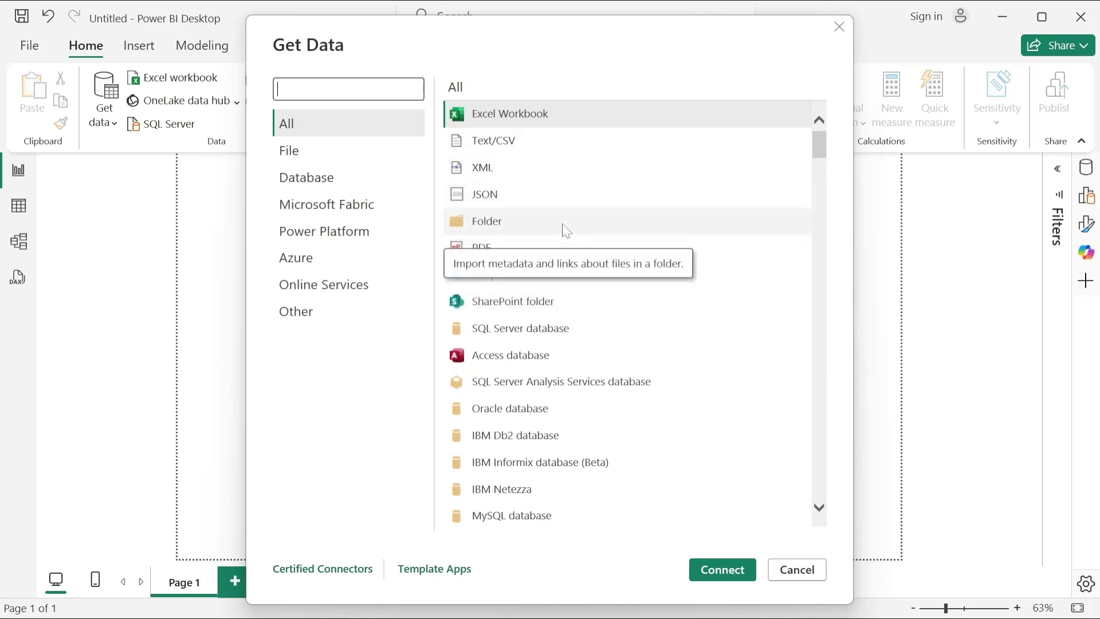
pyautogui.click(294, 179)
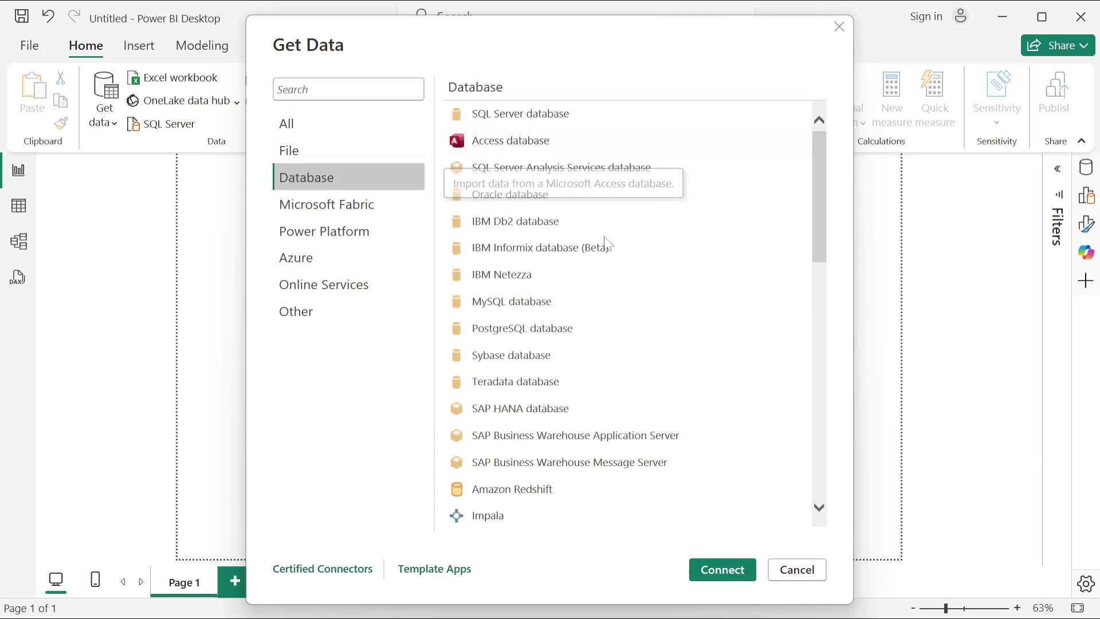
pyautogui.scroll(-9, 605, 321)
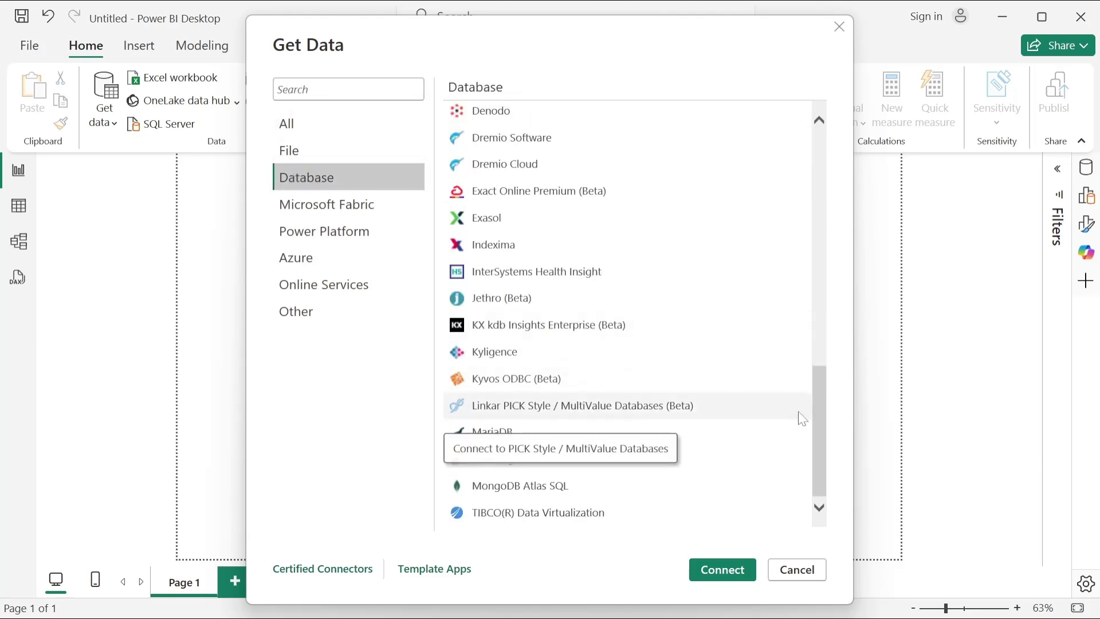
pyautogui.moveTo(819, 423); pyautogui.dragTo(741, 167)
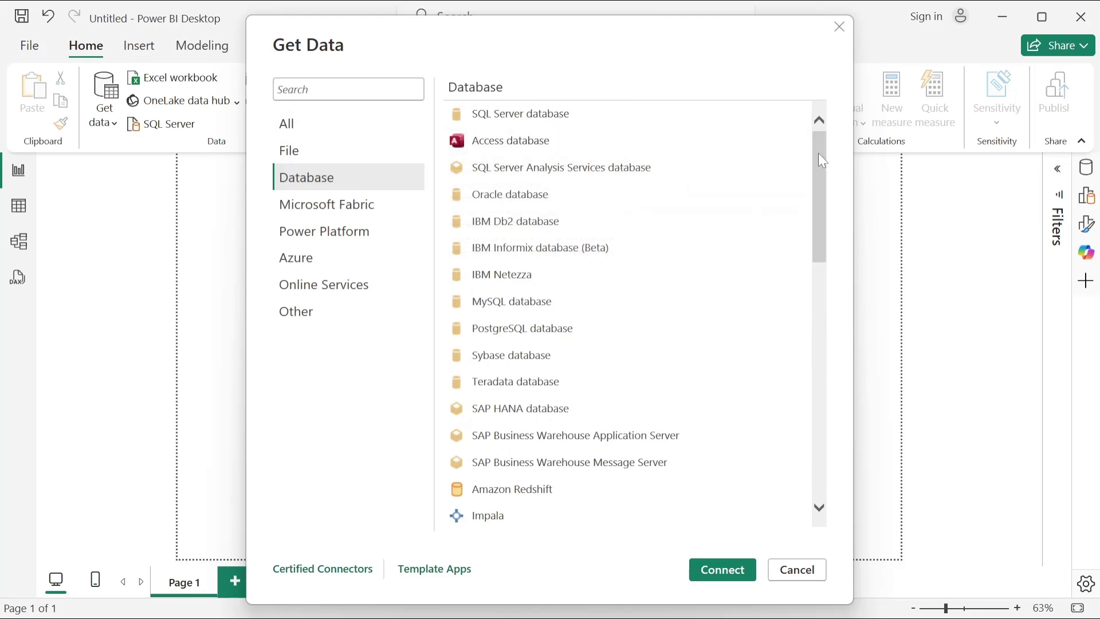
pyautogui.moveTo(822, 160); pyautogui.dragTo(813, 466)
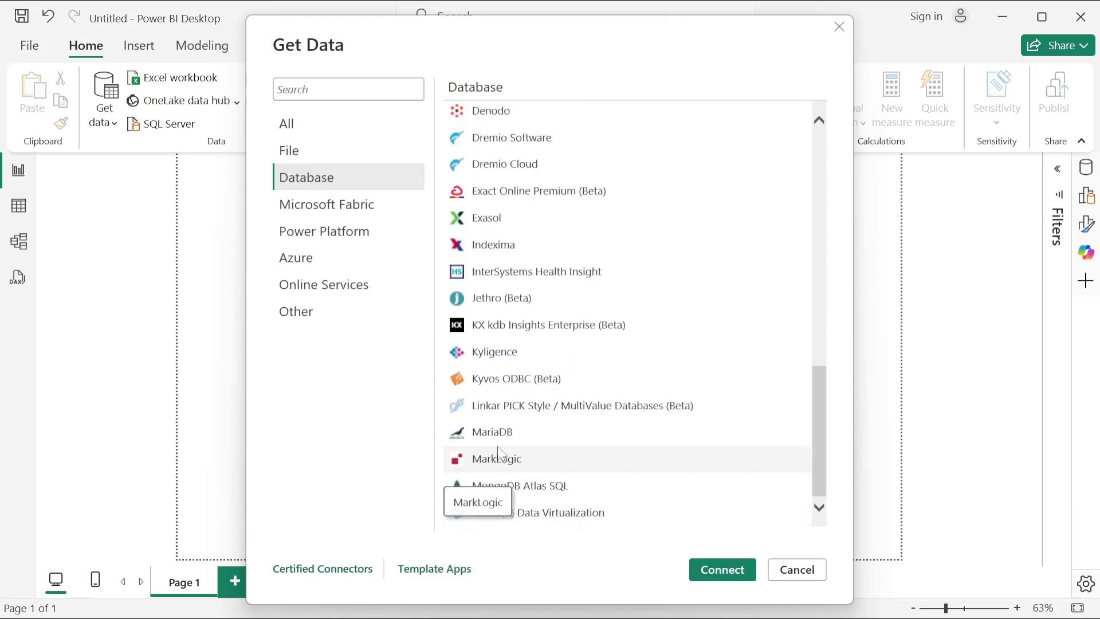
pyautogui.scroll(12, 521, 446)
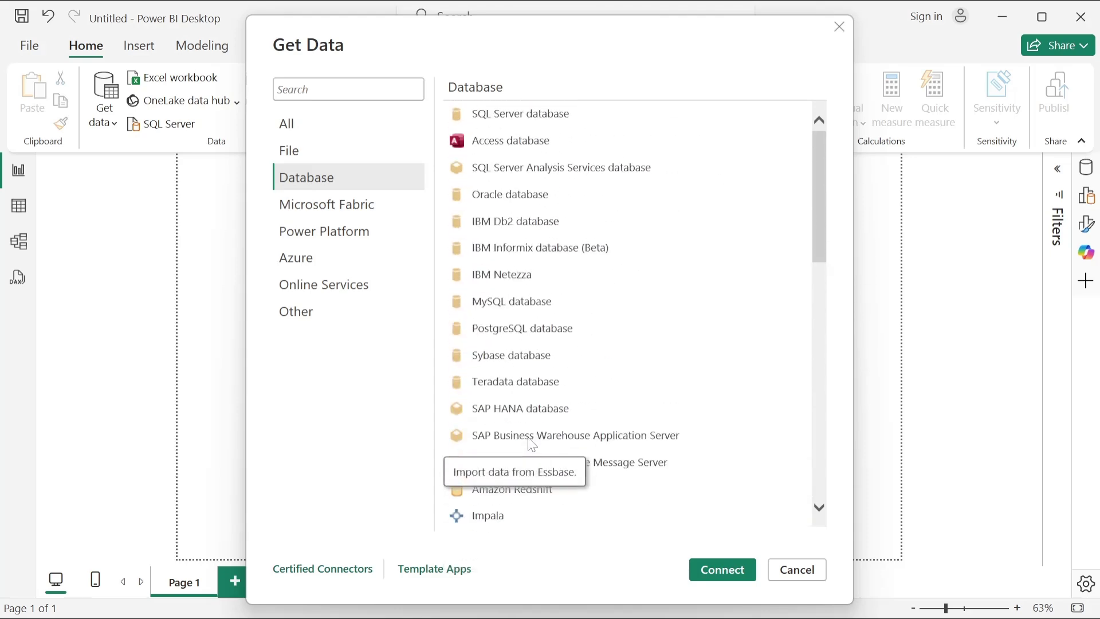
pyautogui.scroll(-12, 522, 421)
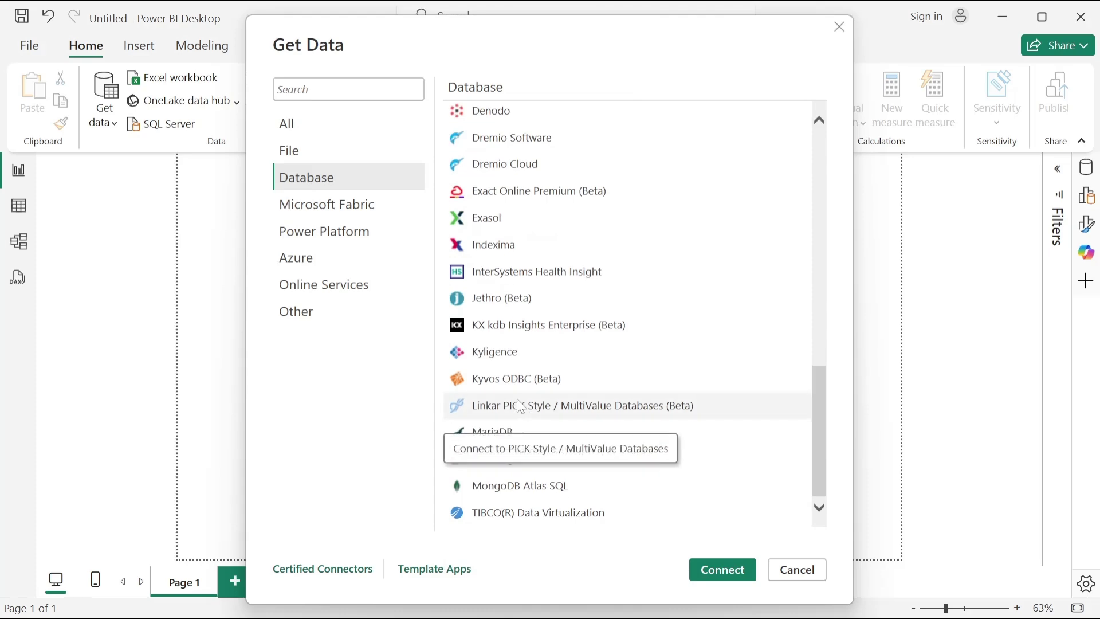
pyautogui.scroll(12, 627, 421)
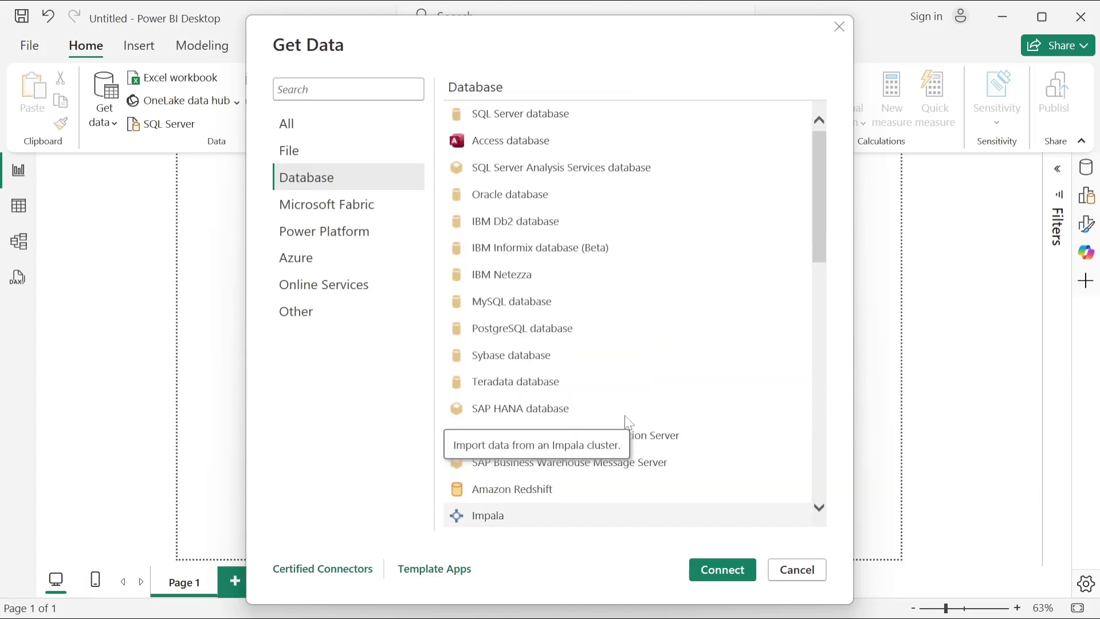
# Highlight the SQL Server and PostgreSQL database connectors and examine the further database sources below them
pyautogui.click(547, 114)
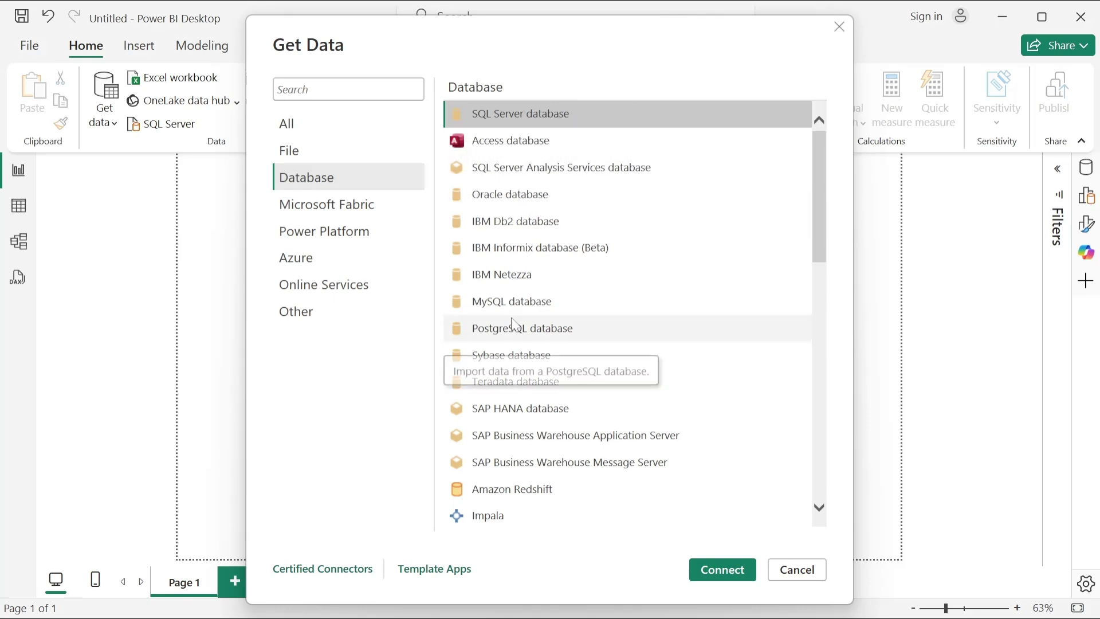
pyautogui.click(550, 337)
pyautogui.scroll(-2, 604, 398)
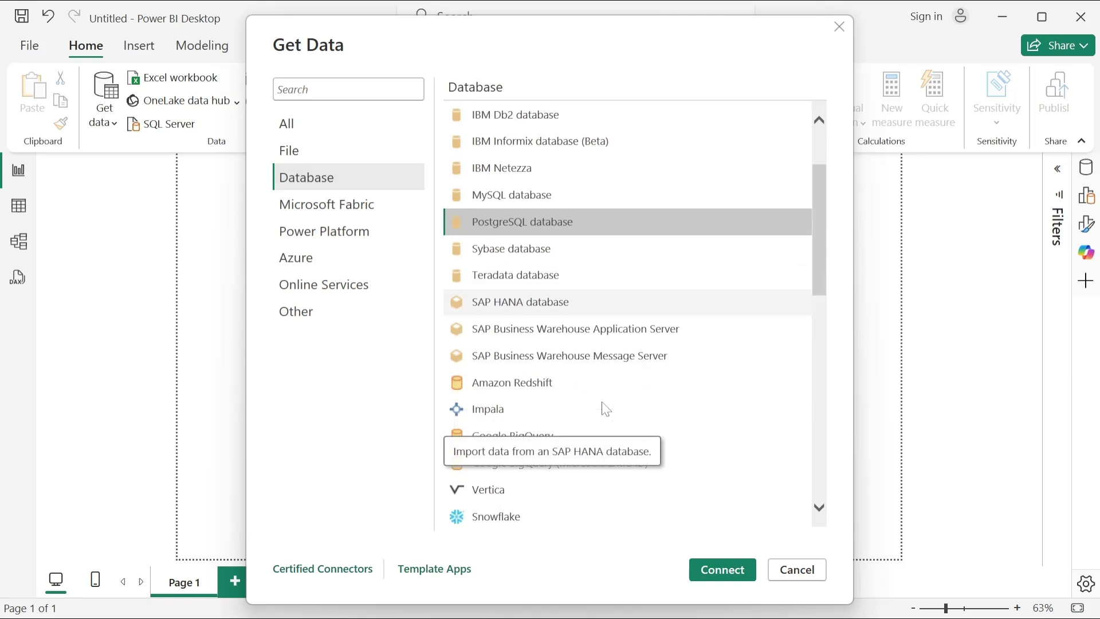
pyautogui.scroll(-2, 567, 394)
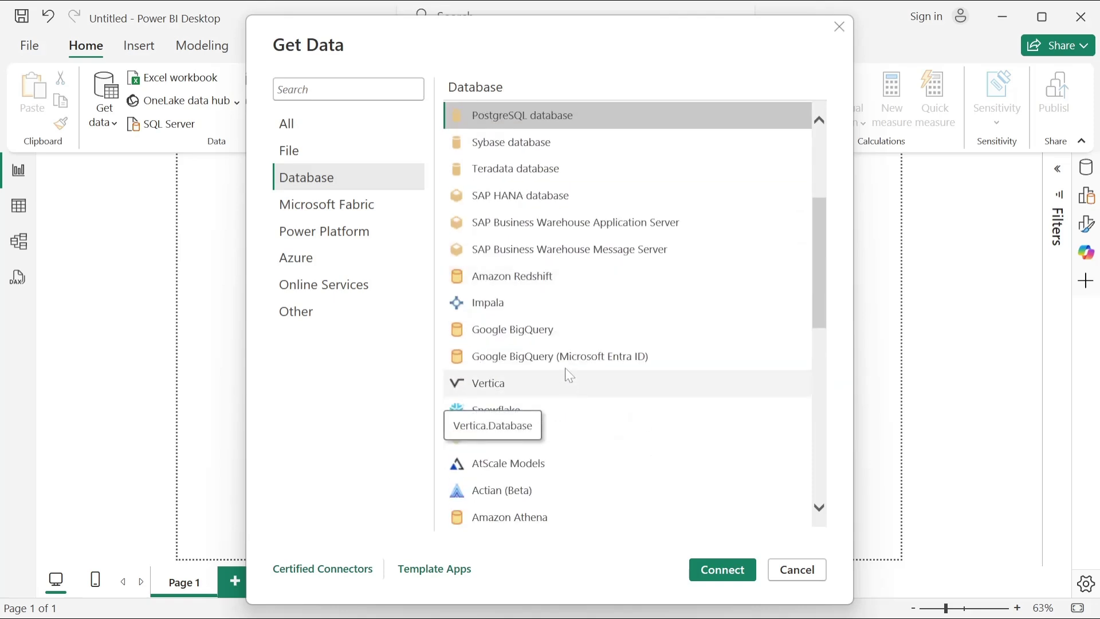
pyautogui.scroll(-3, 565, 378)
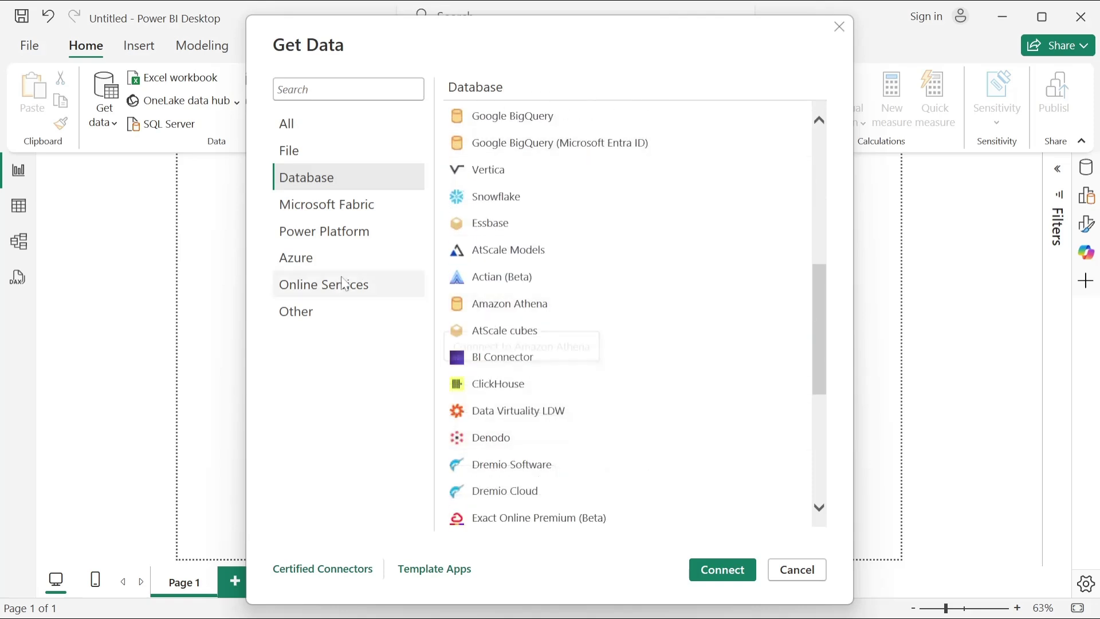
# Examine the connectors offered in the Azure category and return to the Database category
pyautogui.click(299, 269)
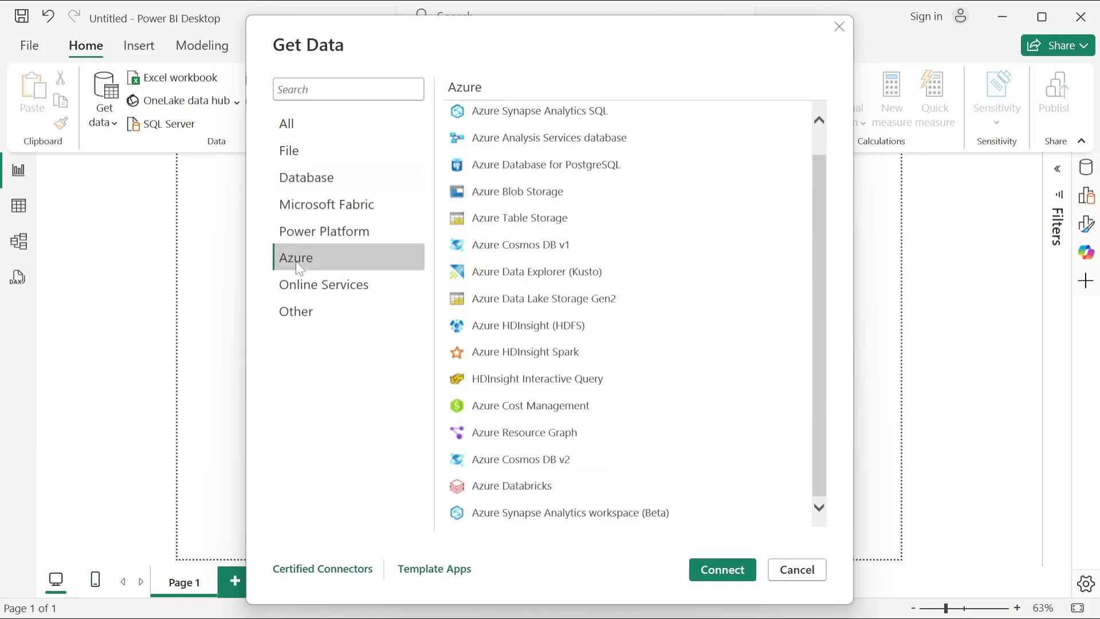
pyautogui.scroll(1, 702, 291)
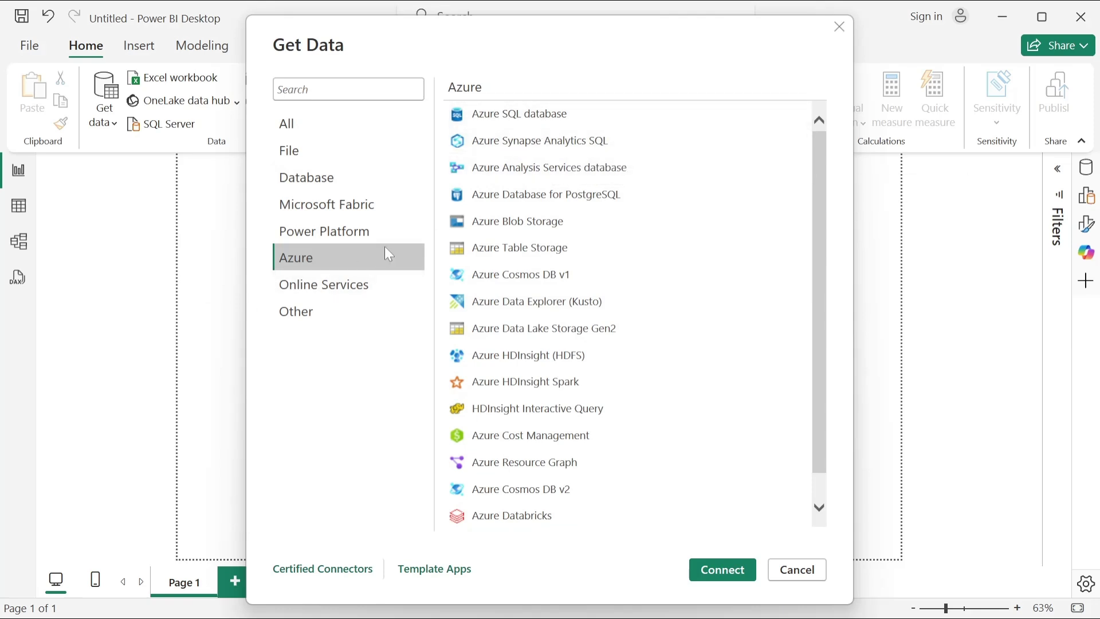
pyautogui.scroll(-1, 567, 218)
pyautogui.scroll(1, 582, 264)
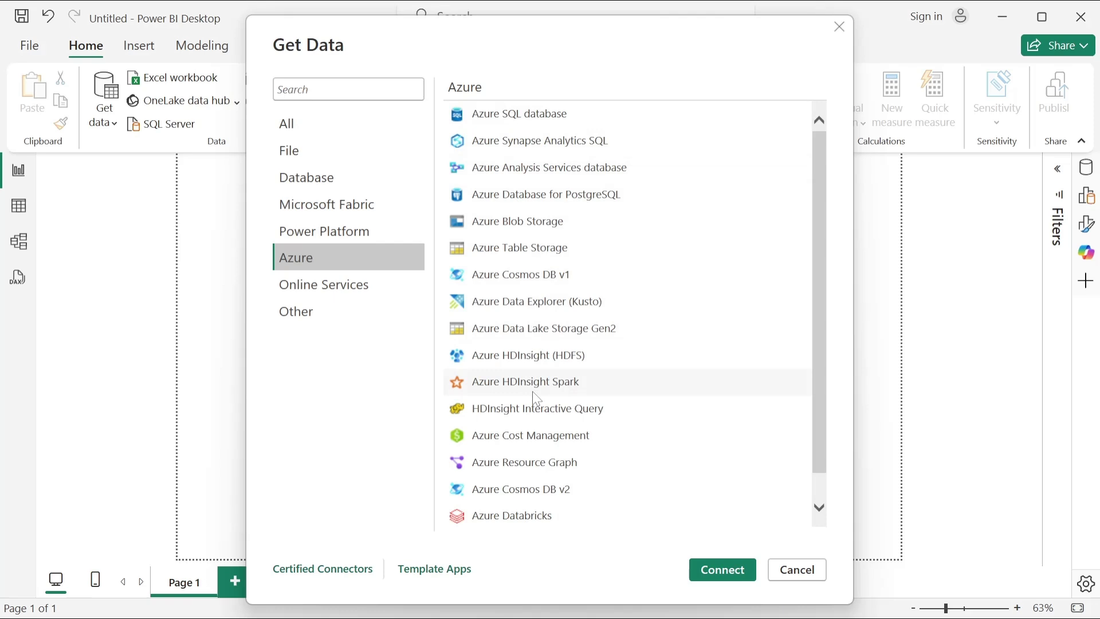
pyautogui.scroll(-1, 533, 412)
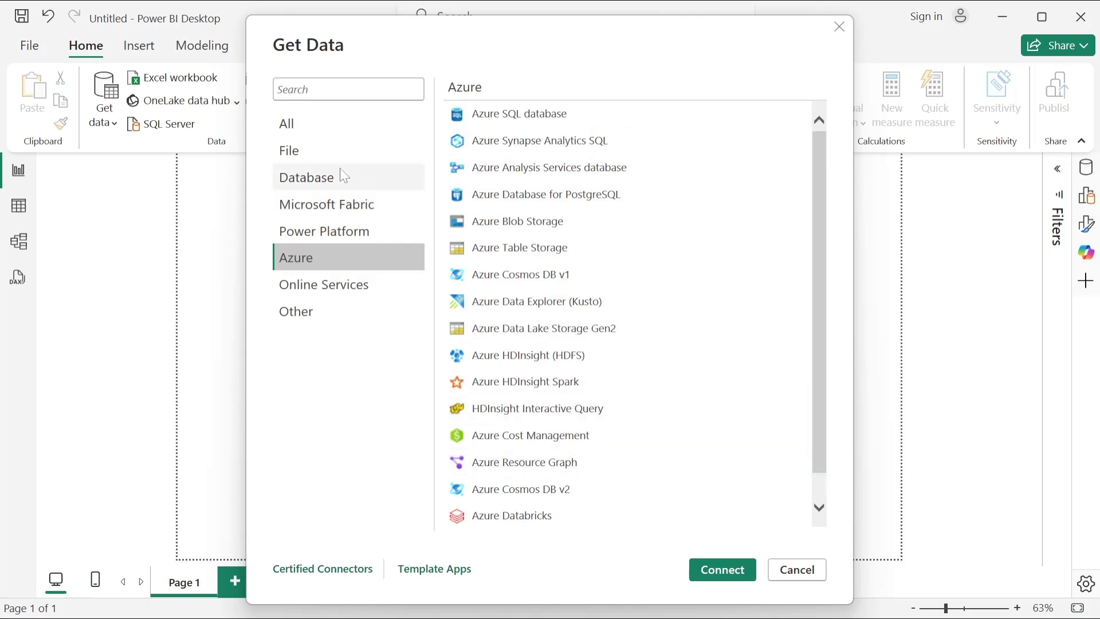
pyautogui.click(317, 179)
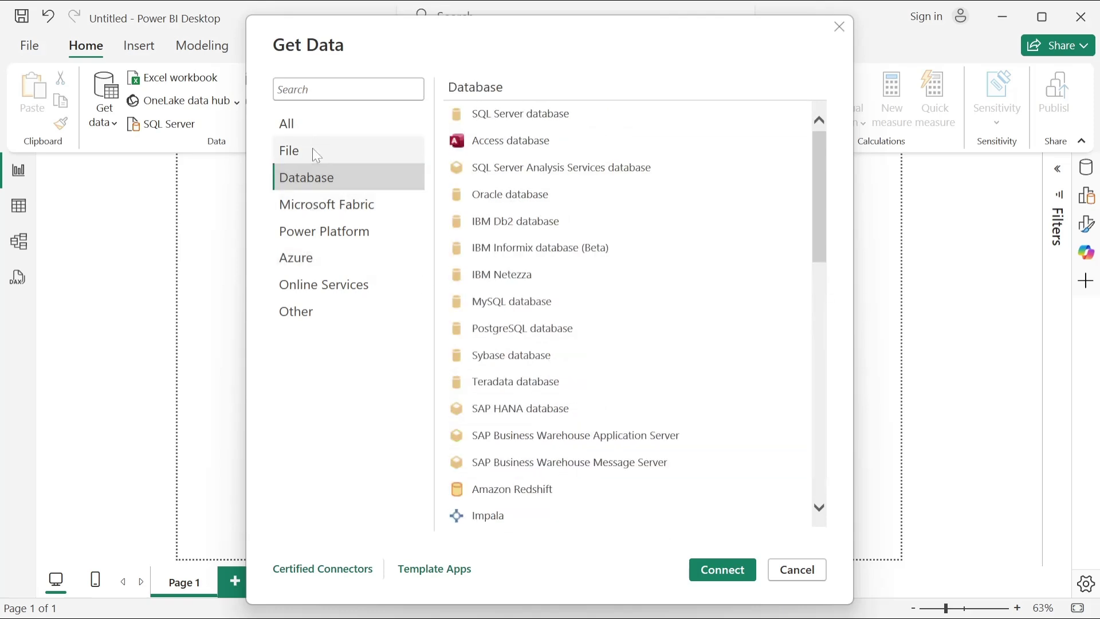
# Start a Text/CSV import and browse to the FlatFiles folder inside SSIS > Files > AdventureWorks Raw Data
pyautogui.click(313, 150)
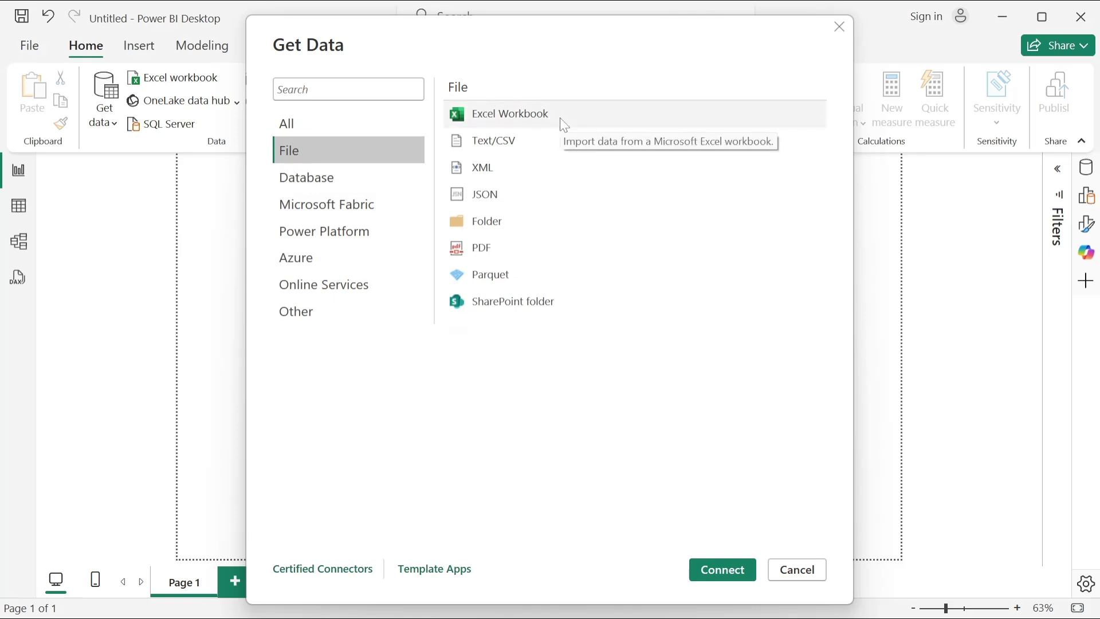
pyautogui.doubleClick(514, 144)
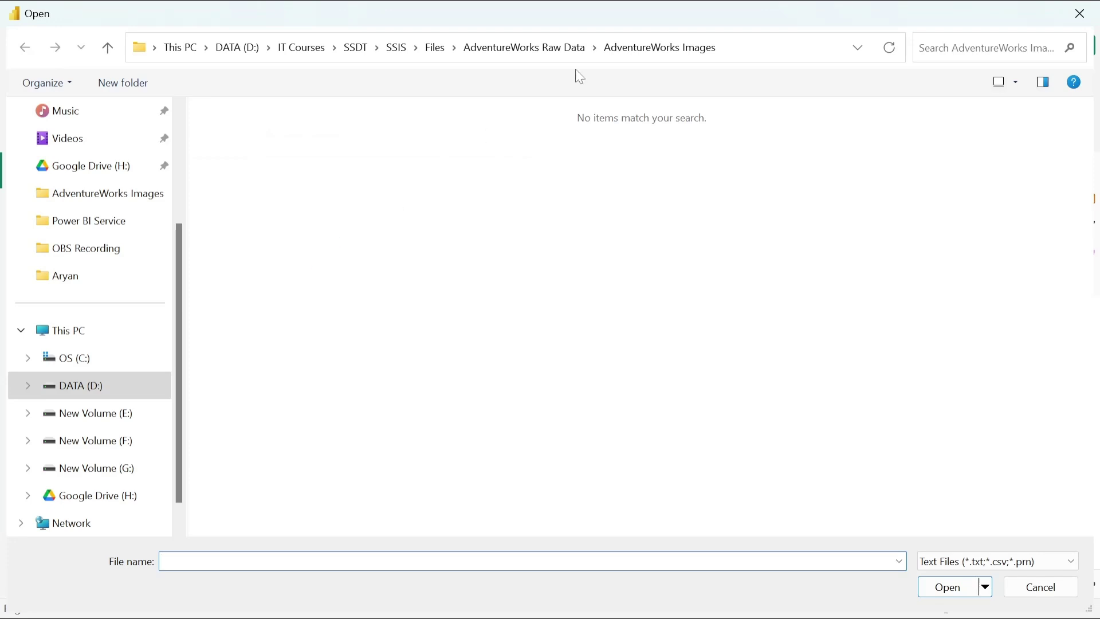
pyautogui.click(496, 46)
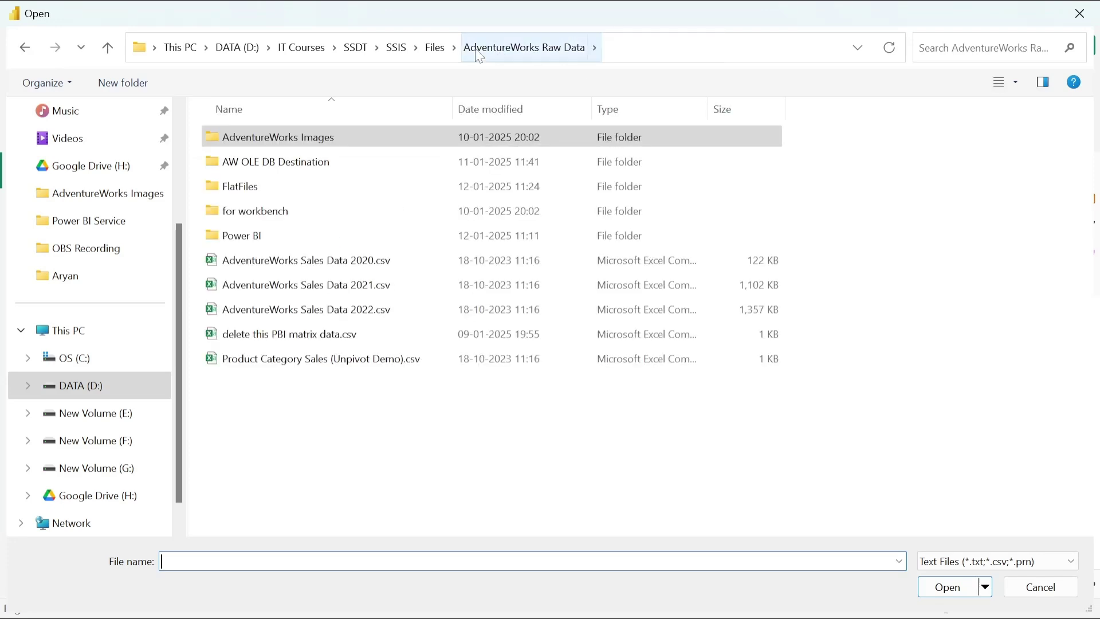
pyautogui.click(397, 47)
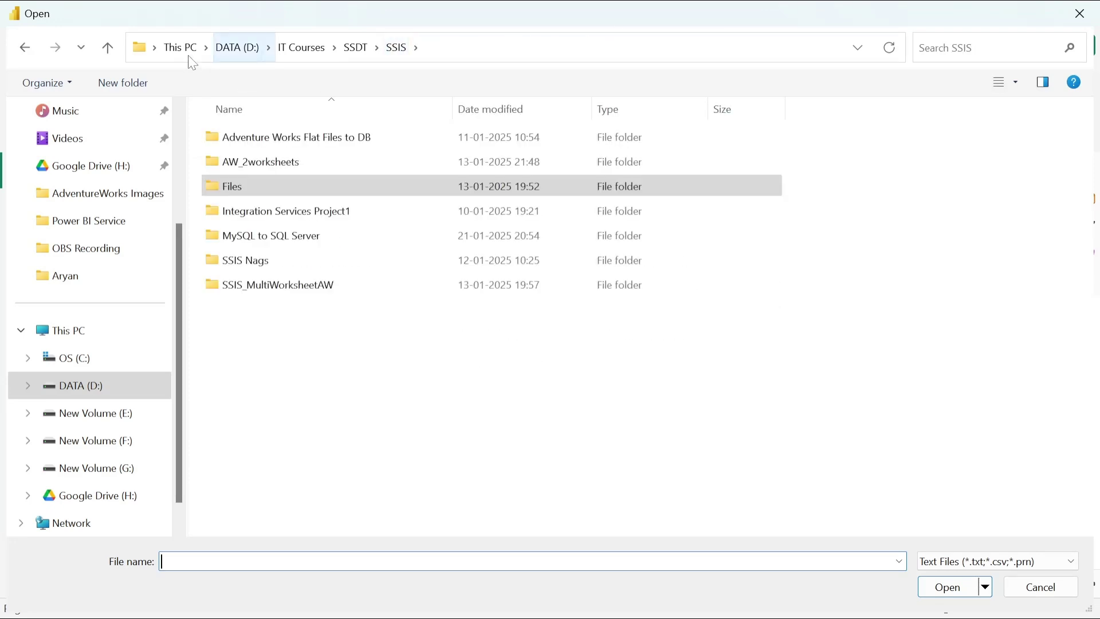
pyautogui.doubleClick(300, 188)
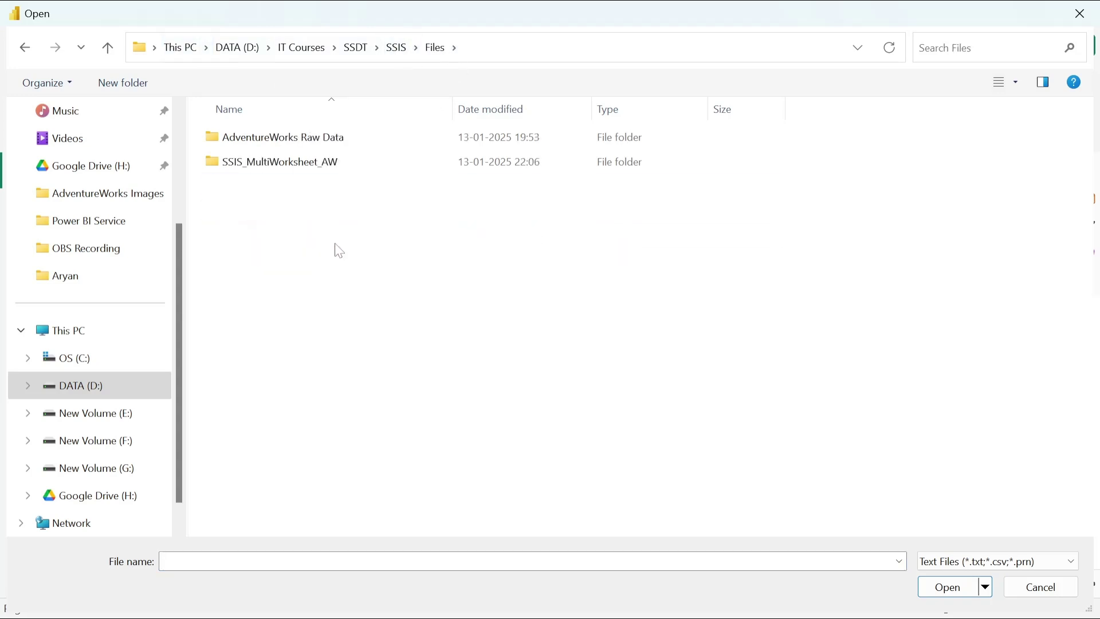
pyautogui.doubleClick(349, 139)
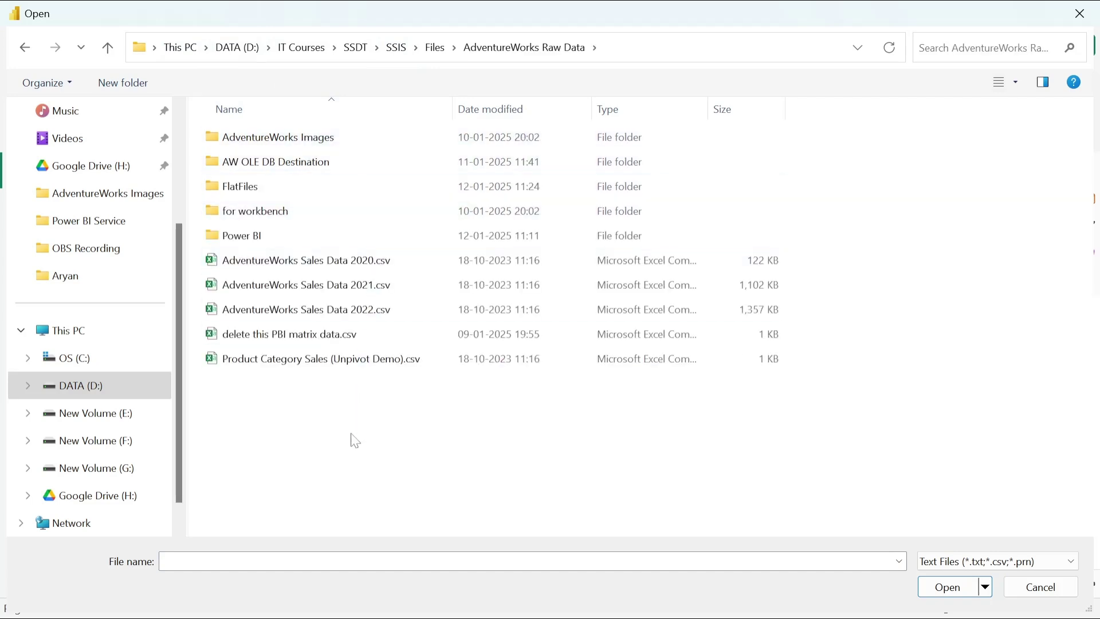
pyautogui.click(307, 195)
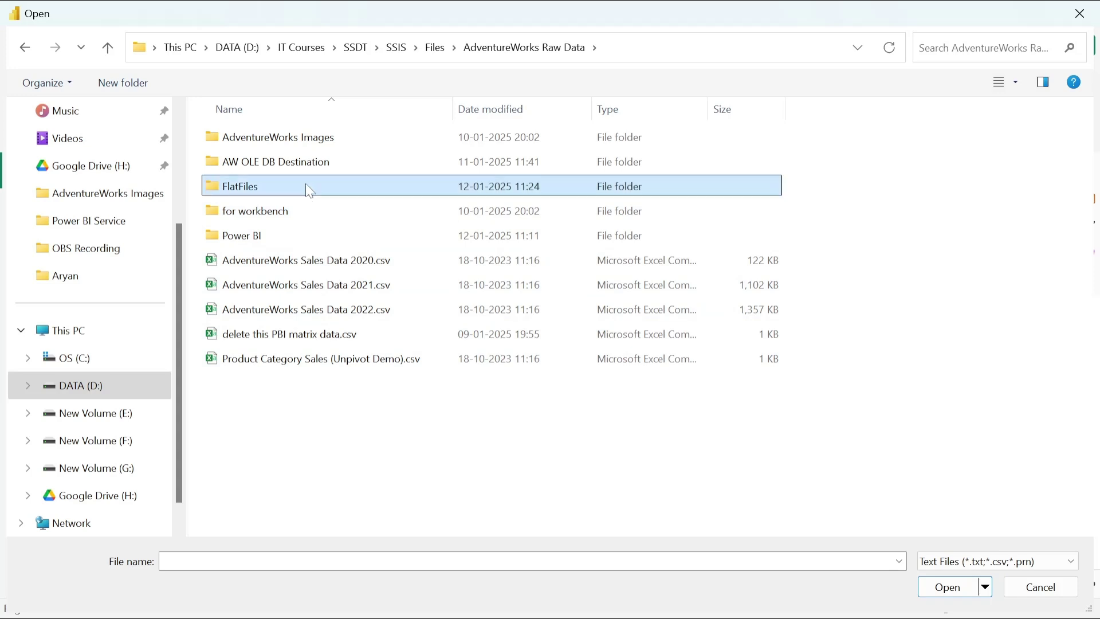
pyautogui.click(357, 184)
pyautogui.doubleClick(359, 189)
# Open AdventureWorks Calendar Lookup.csv and bring it into the Power Query Editor for transformation instead of loading it directly
pyautogui.click(366, 412)
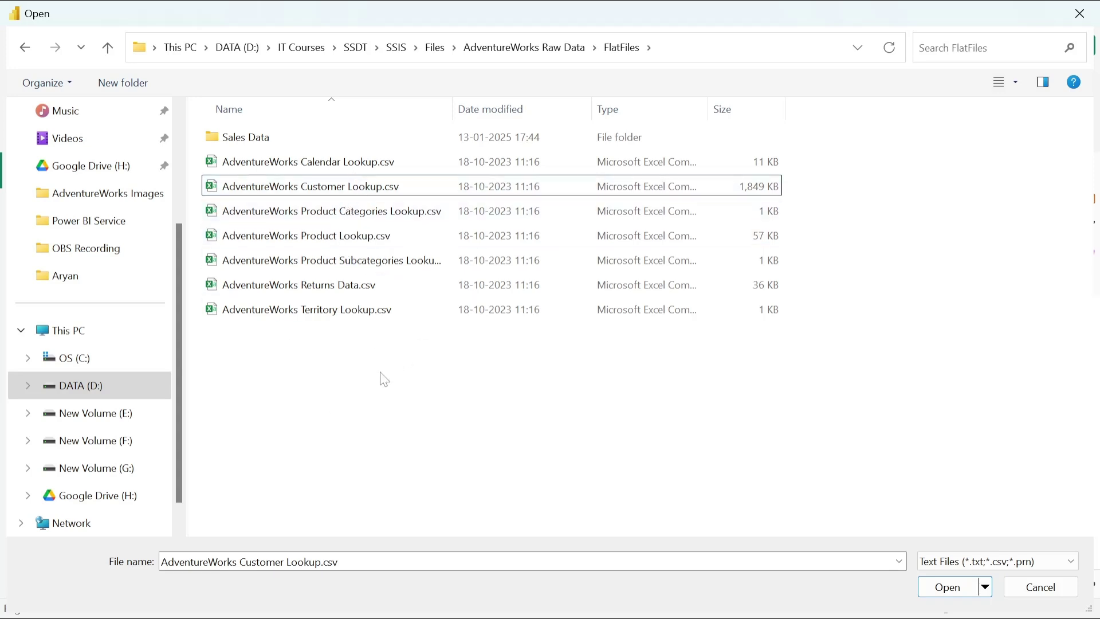
pyautogui.click(362, 167)
pyautogui.doubleClick(363, 167)
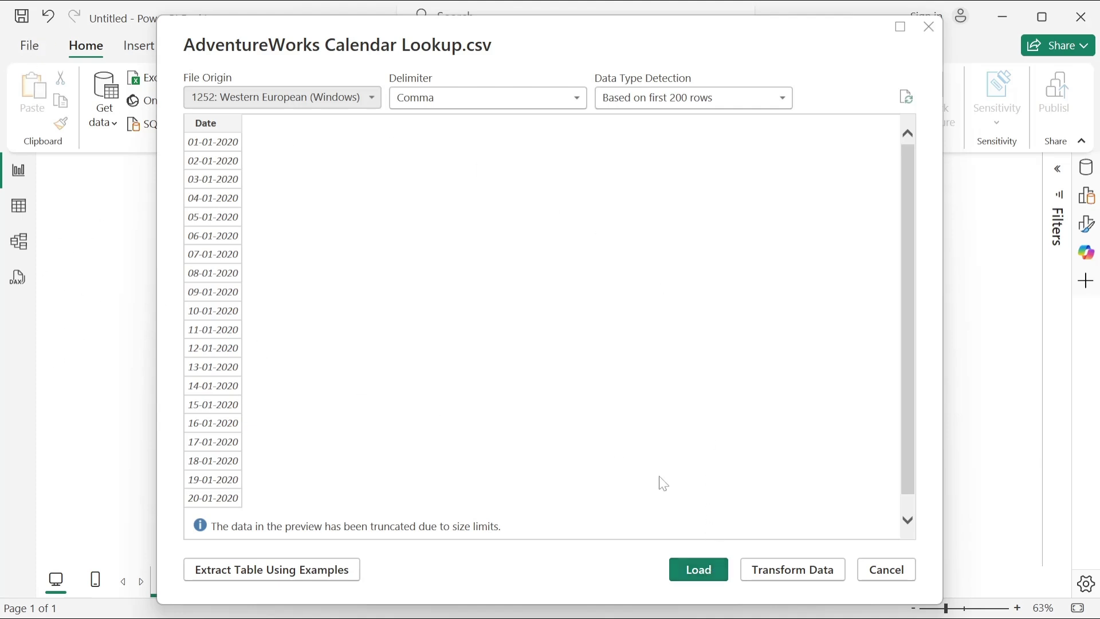
pyautogui.click(795, 574)
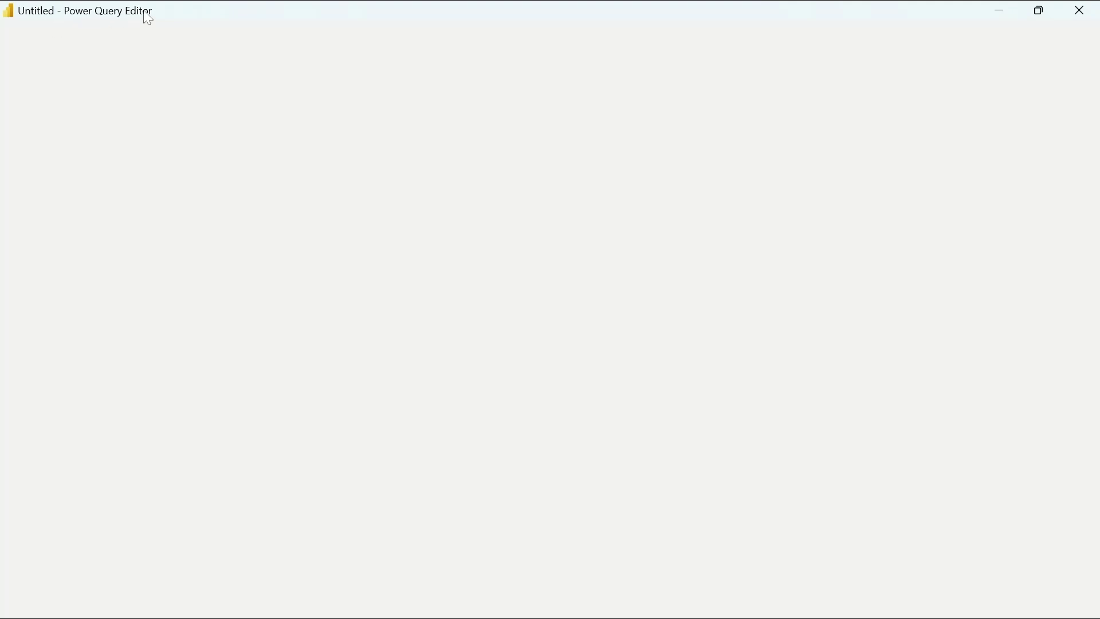
# Switch to the Power BI Desktop report window and return to the Power Query Editor
pyautogui.hotkey('alt', 'Tab')
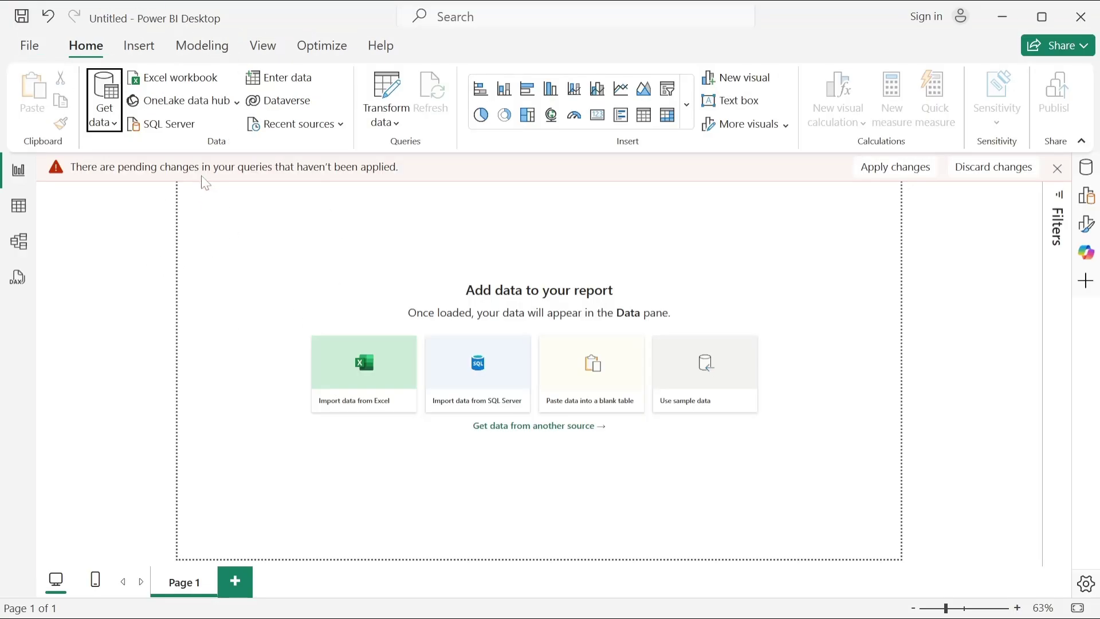
pyautogui.hotkey('alt', 'Tab')
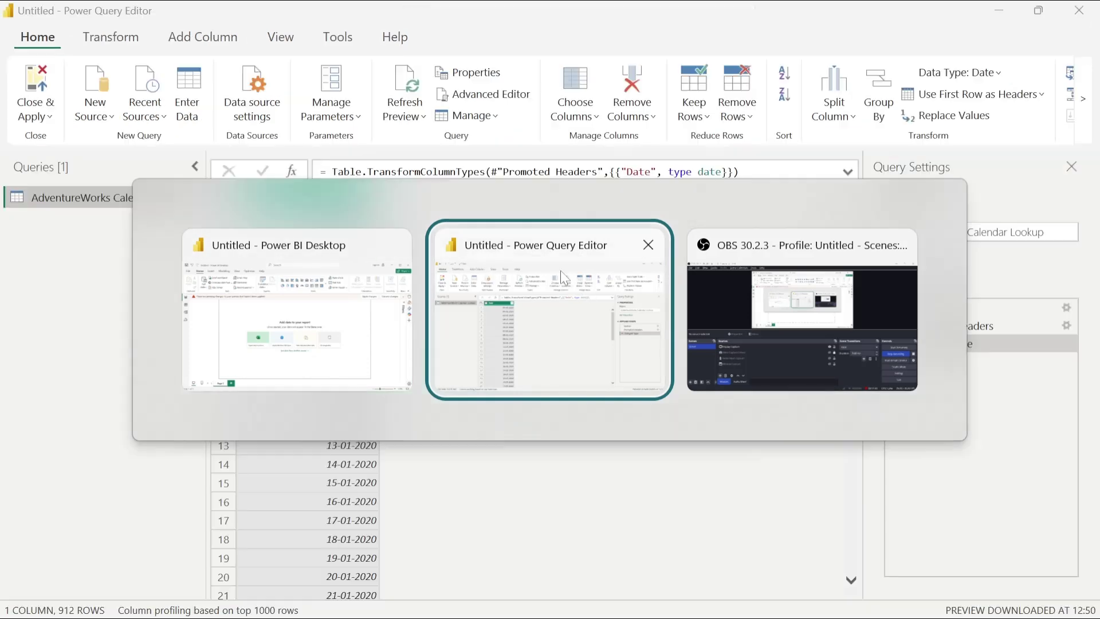
pyautogui.click(560, 271)
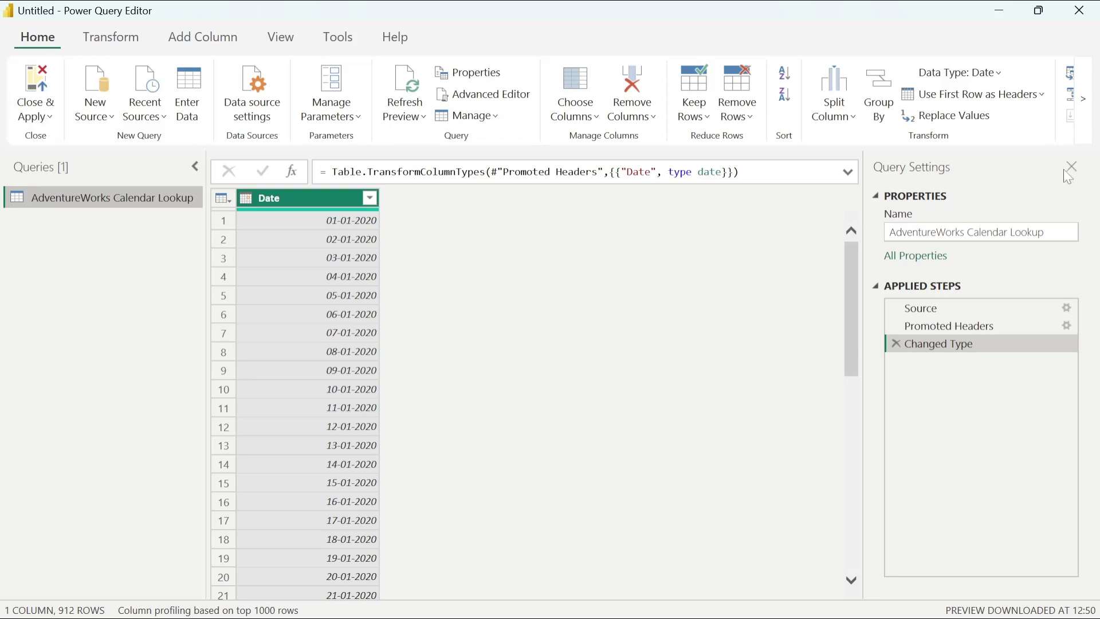
# Narrow the Query Settings pane and remove the AdventureWorks prefix so the query is named Calendar Lookup
pyautogui.moveTo(865, 229); pyautogui.dragTo(891, 275)
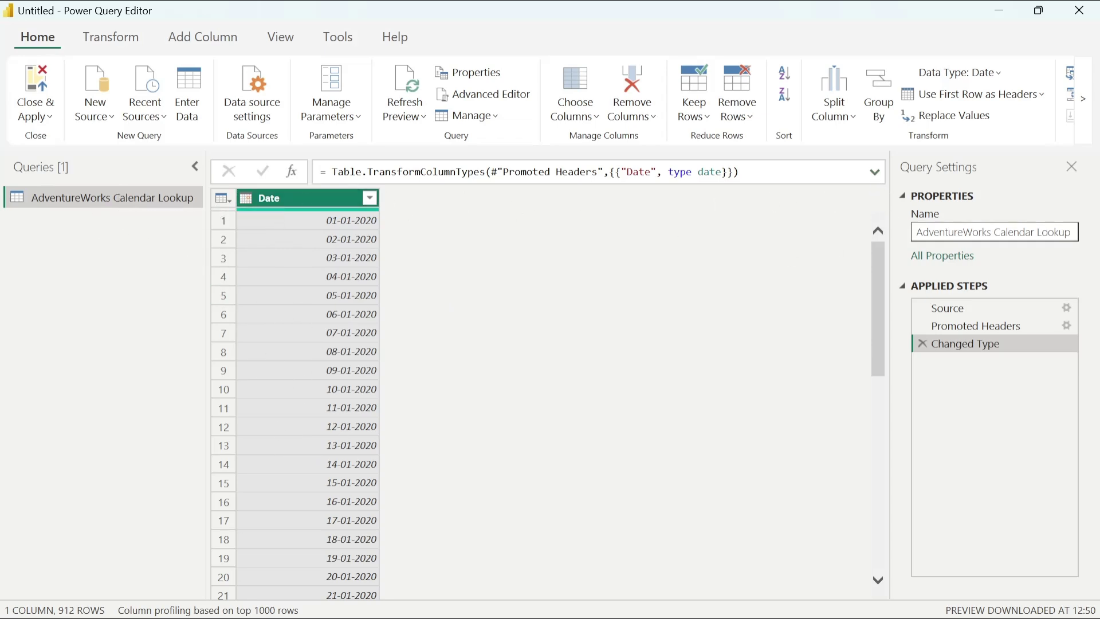
pyautogui.moveTo(991, 232); pyautogui.dragTo(892, 225)
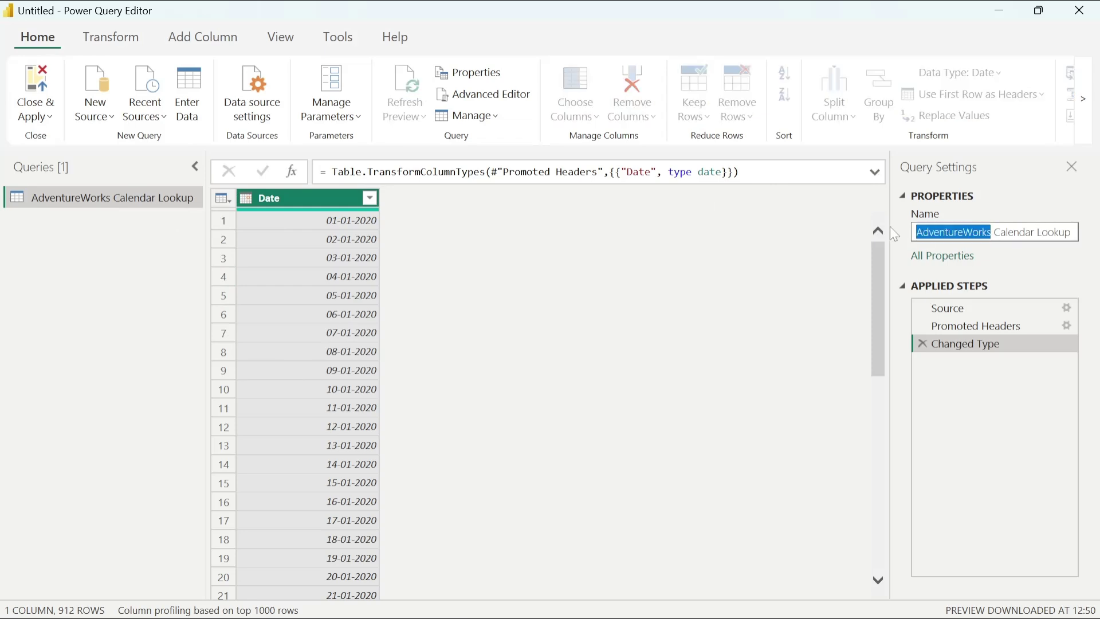
pyautogui.press('Delete')
pyautogui.press('Delete')
pyautogui.press('Return')
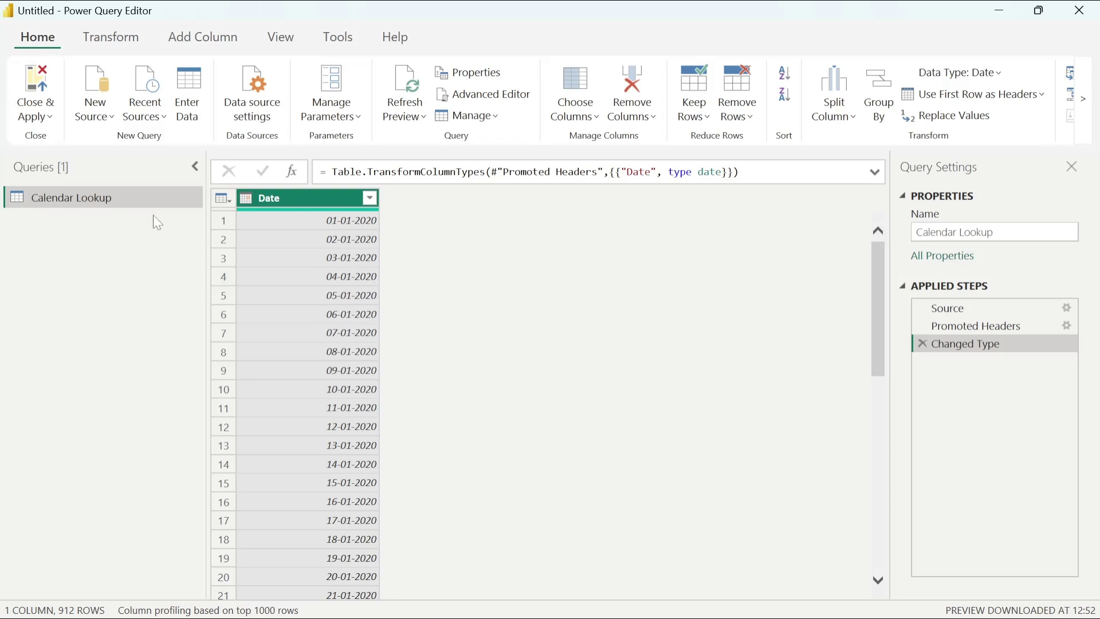
pyautogui.click(1014, 233)
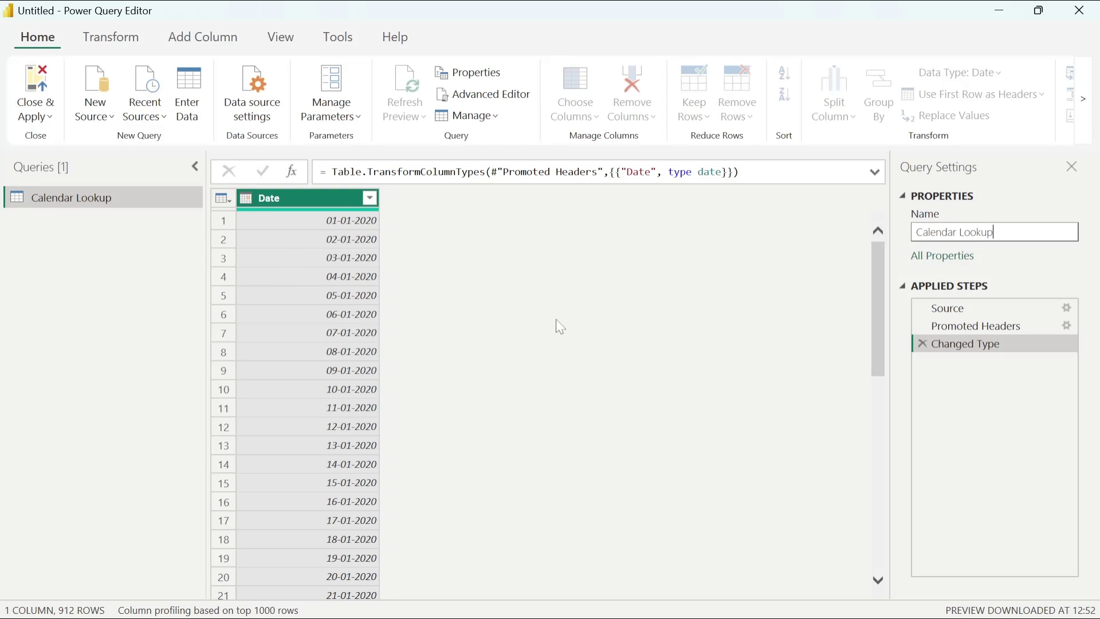
pyautogui.click(492, 311)
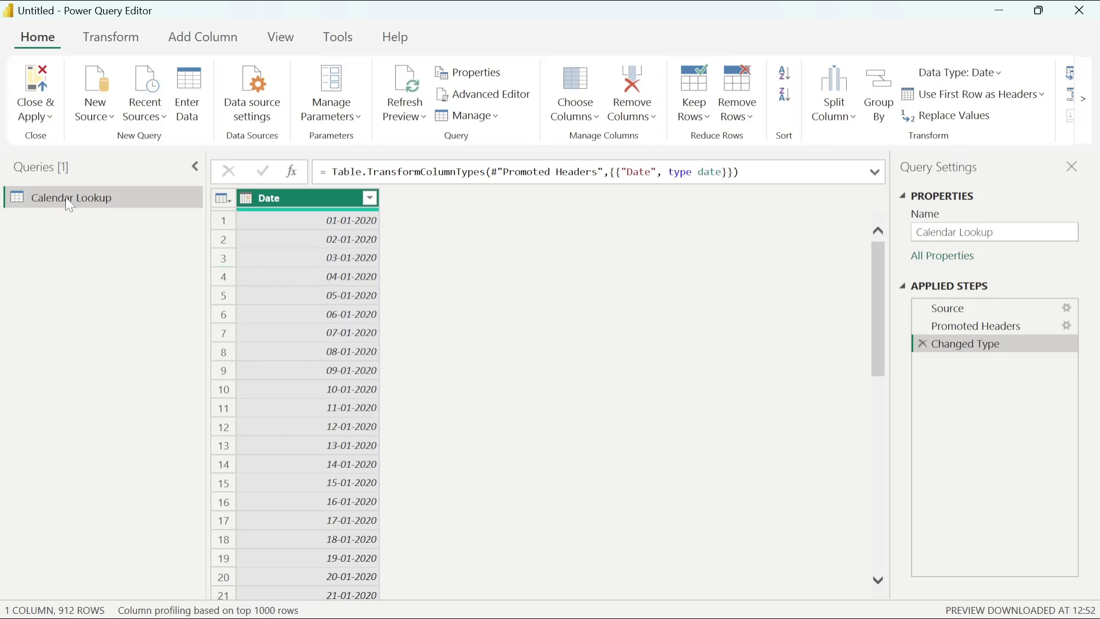
# Expand the formula bar, highlight the whole Changed Type formula to examine it, and collapse the bar again
pyautogui.click(875, 172)
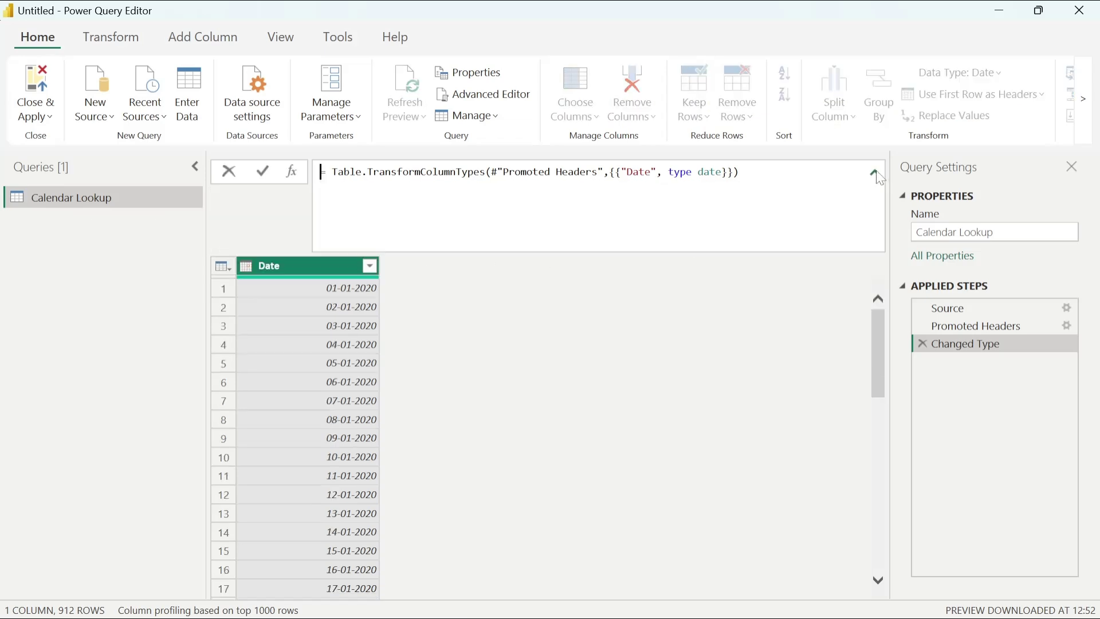
pyautogui.click(864, 180)
pyautogui.hotkey('ctrl', 'shift', 'Left')
pyautogui.hotkey('ctrl', 'shift', 'Left')
pyautogui.hotkey('ctrl', 'shift', 'Left')
pyautogui.hotkey('ctrl', 'shift', 'Left')
pyautogui.hotkey('ctrl', 'shift', 'Left')
pyautogui.hotkey('ctrl', 'shift', 'Left')
pyautogui.hotkey('ctrl', 'shift', 'Left')
pyautogui.hotkey('ctrl', 'shift', 'Left')
pyautogui.hotkey('ctrl', 'shift', 'Left')
pyautogui.hotkey('ctrl', 'shift', 'Left')
pyautogui.hotkey('ctrl', 'shift', 'Left')
pyautogui.hotkey('ctrl', 'shift', 'Left')
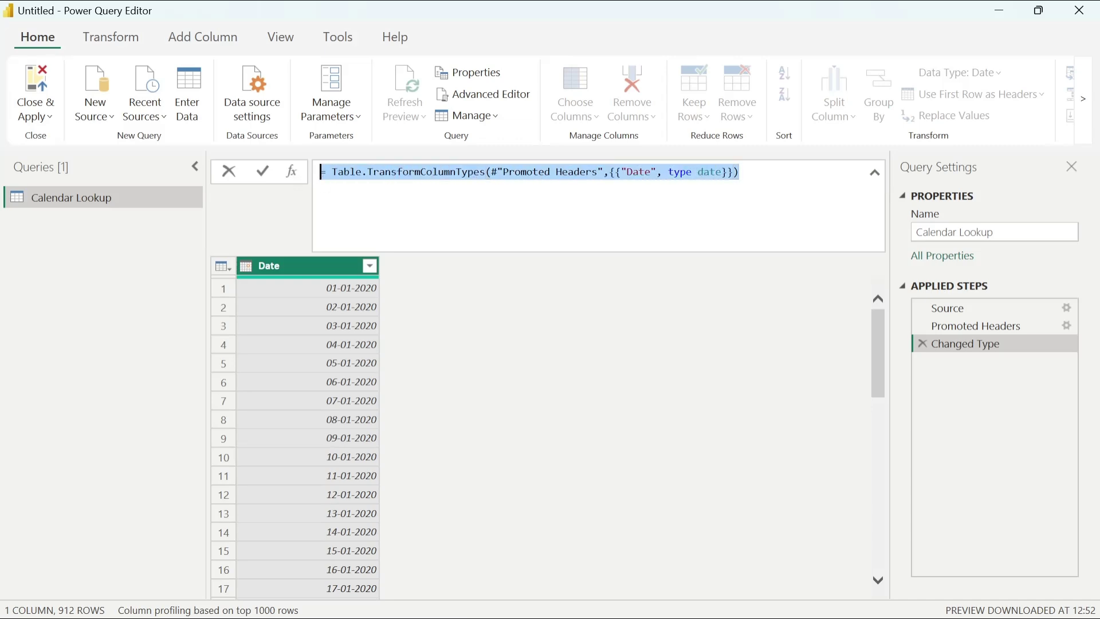
pyautogui.press('End')
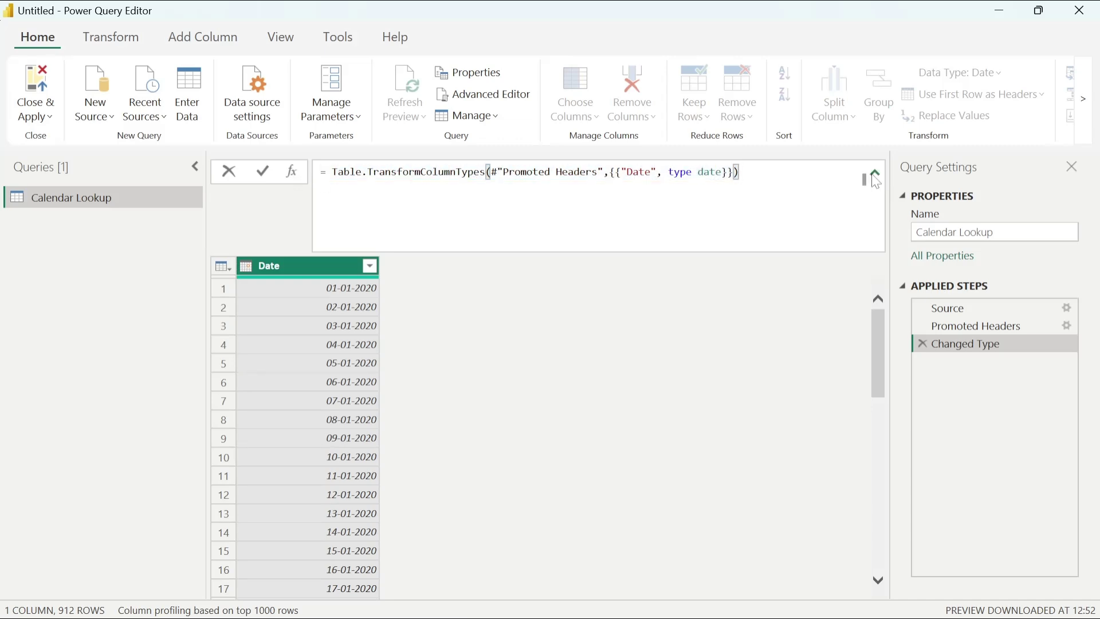
pyautogui.click(876, 173)
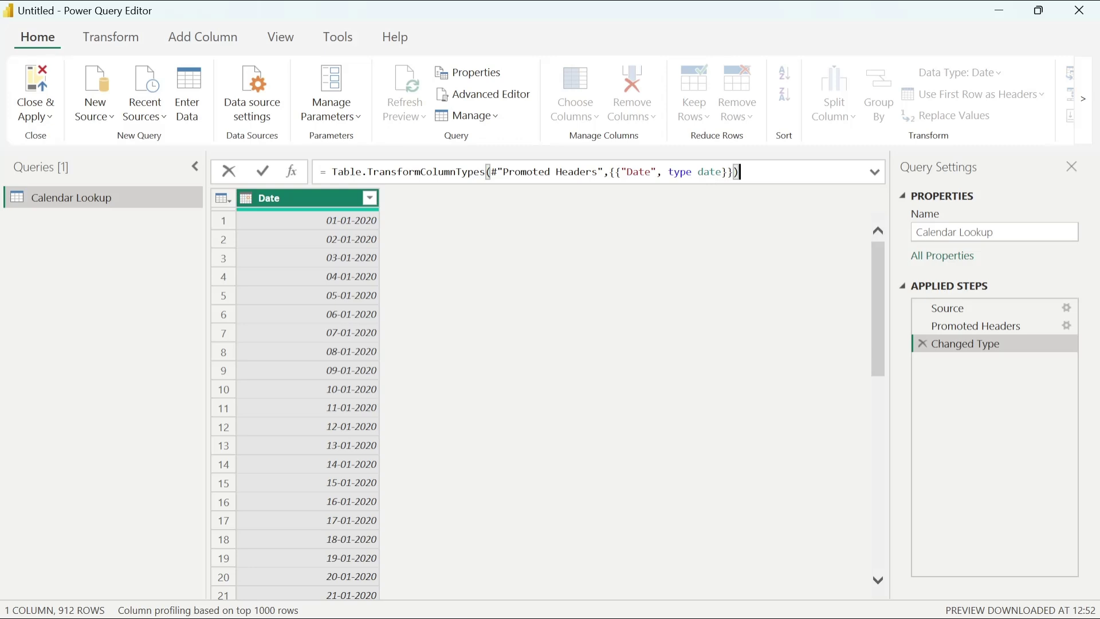
pyautogui.press('Return')
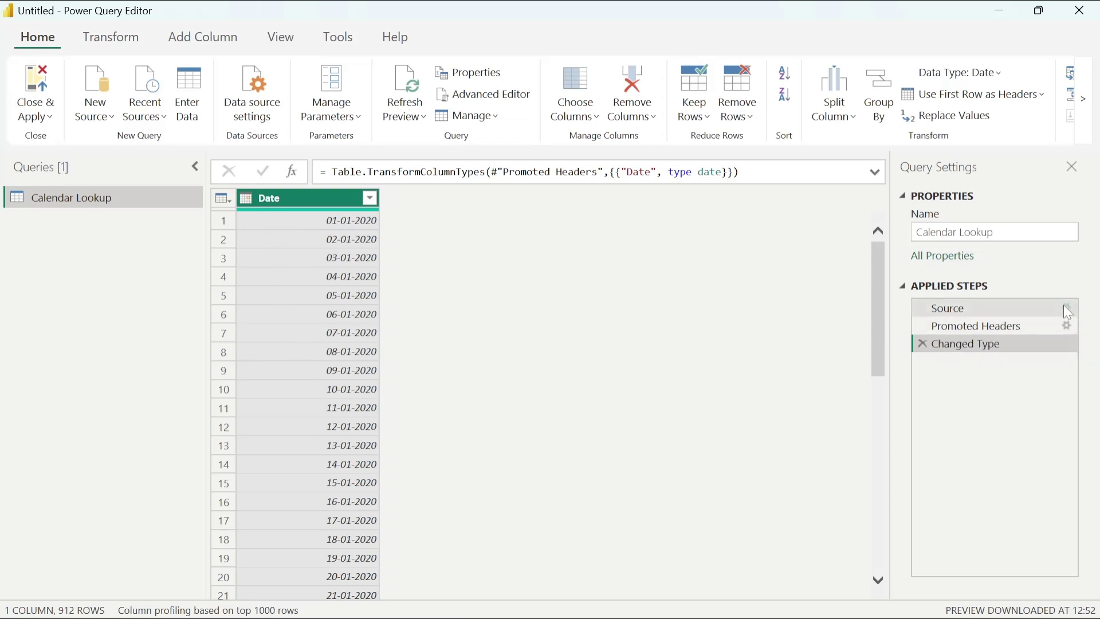
# Compare the Calendar Lookup data at the Source and Promoted Headers applied steps
pyautogui.click(1011, 313)
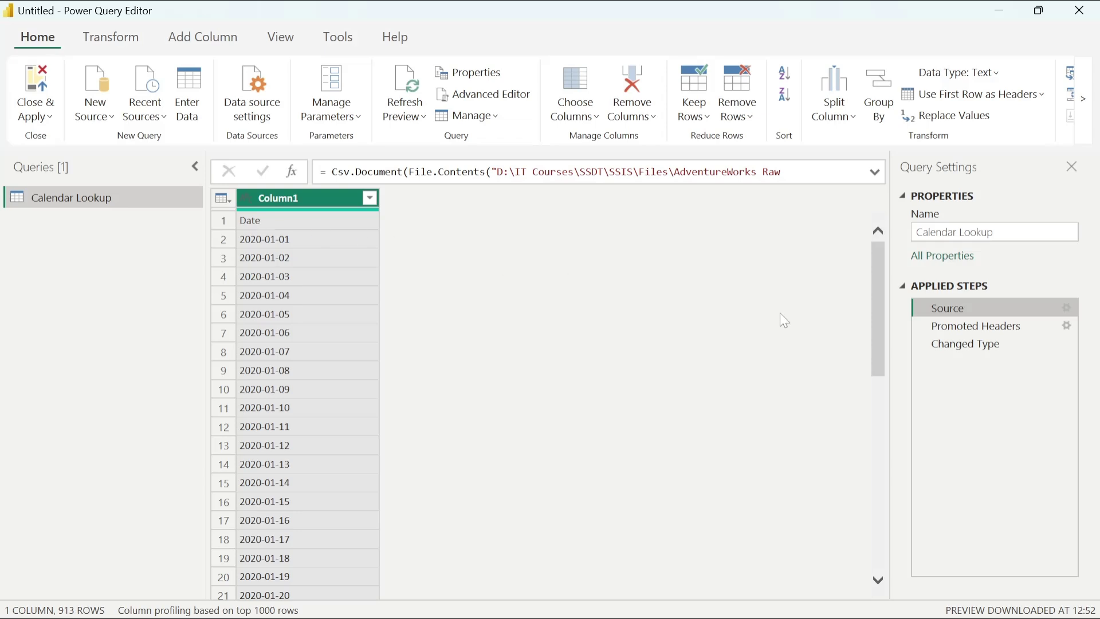
pyautogui.click(996, 329)
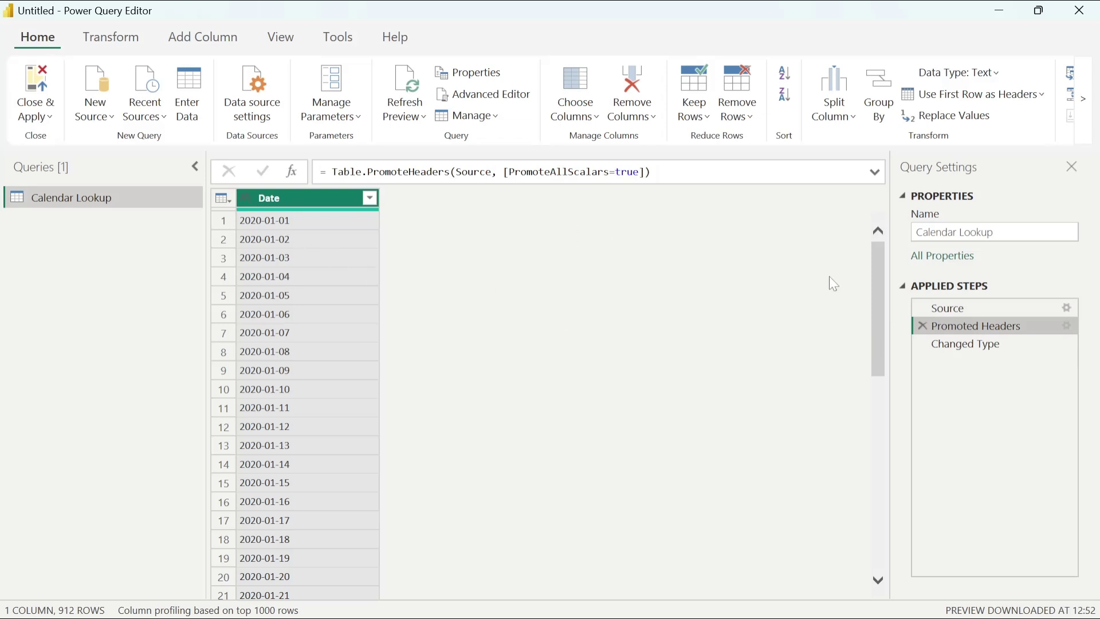
pyautogui.click(988, 310)
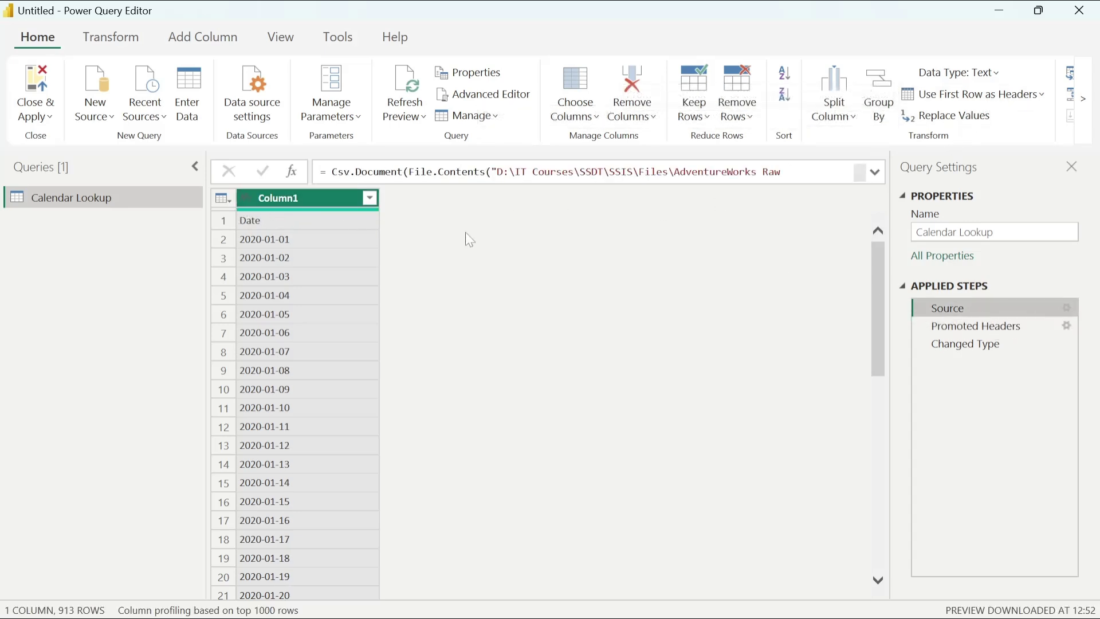
# Delete the Changed Type and Promoted Headers applied steps from the Calendar Lookup query, keeping only Source
pyautogui.click(967, 333)
pyautogui.click(923, 344)
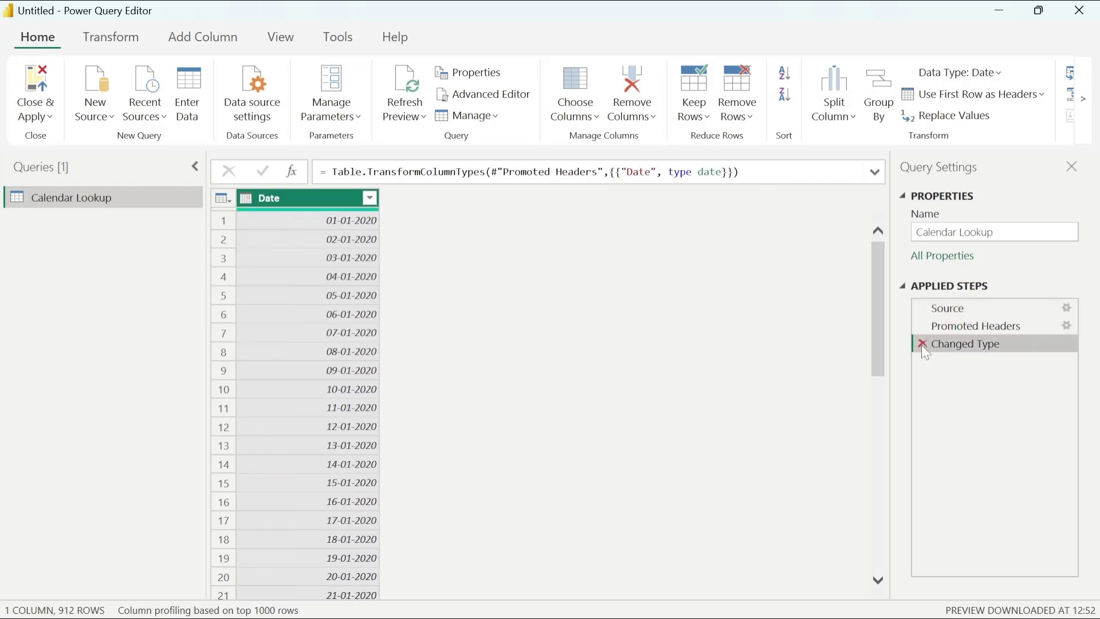
pyautogui.click(924, 326)
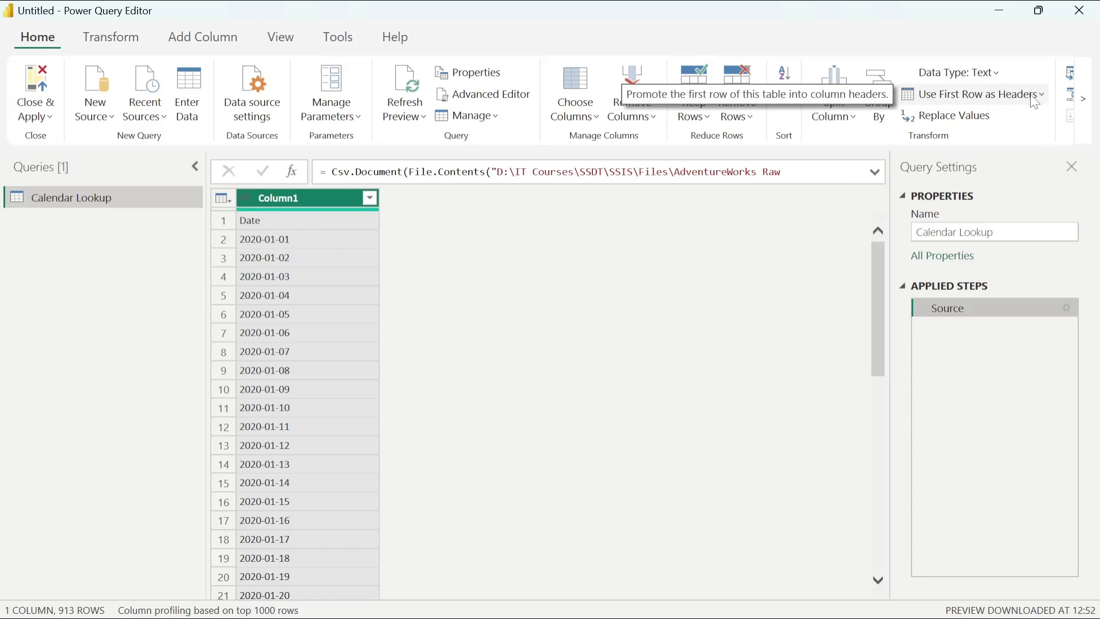
# Examine the file path and CSV settings of the Source step and cancel without changing them
pyautogui.click(1068, 309)
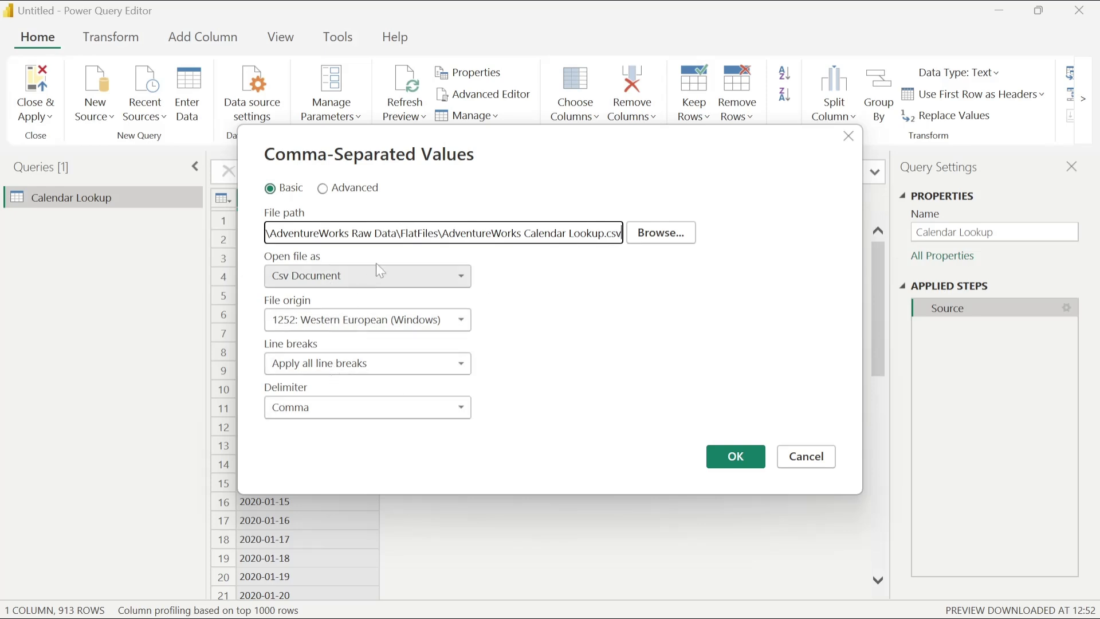
pyautogui.click(705, 389)
pyautogui.click(812, 459)
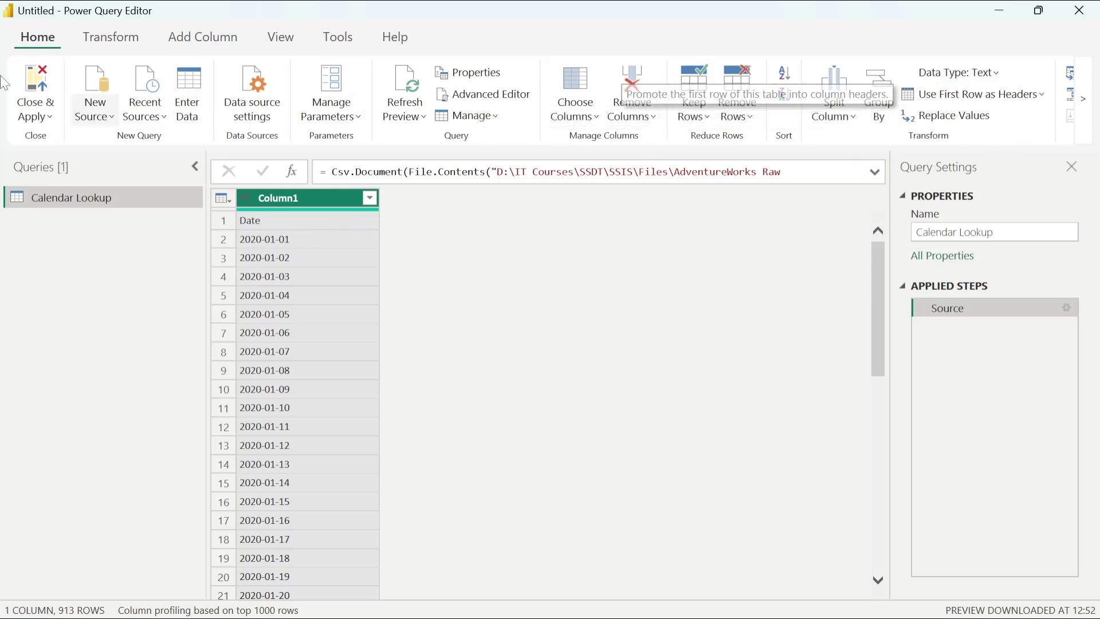
# Use the first row as headers in the Calendar Lookup query and set the Date column's data type to Date
pyautogui.click(1042, 95)
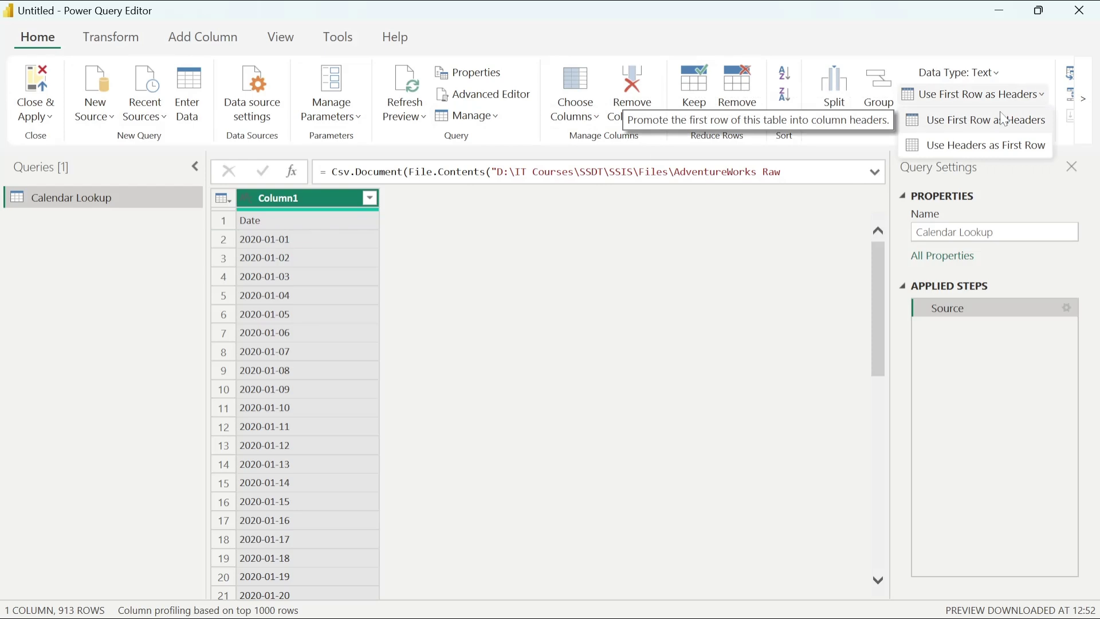
pyautogui.click(946, 120)
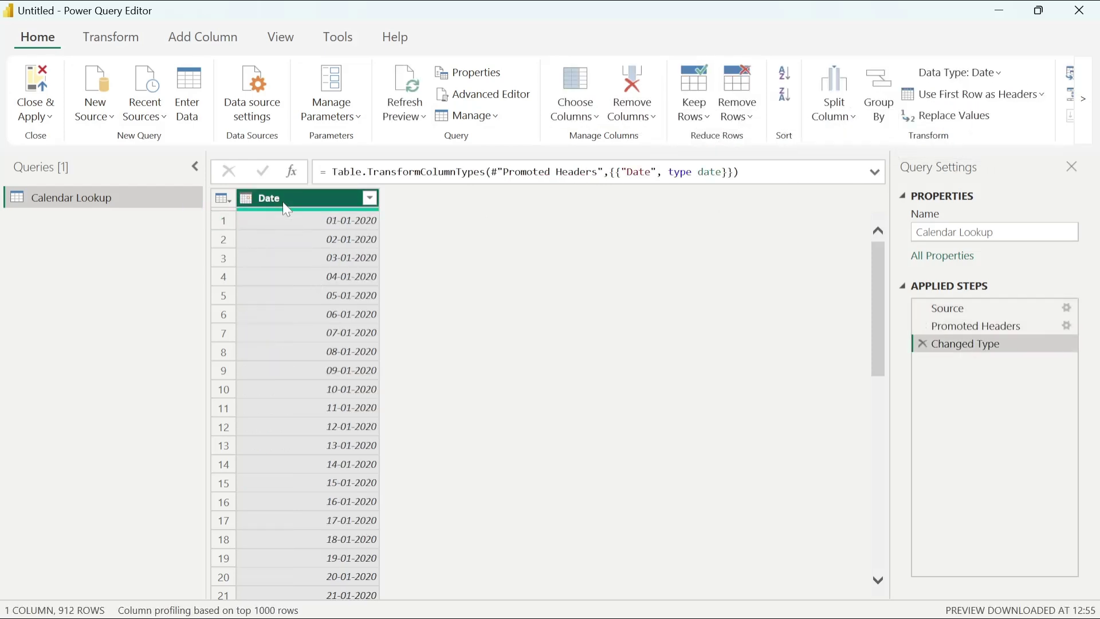
pyautogui.click(247, 200)
pyautogui.click(247, 200)
pyautogui.click(247, 198)
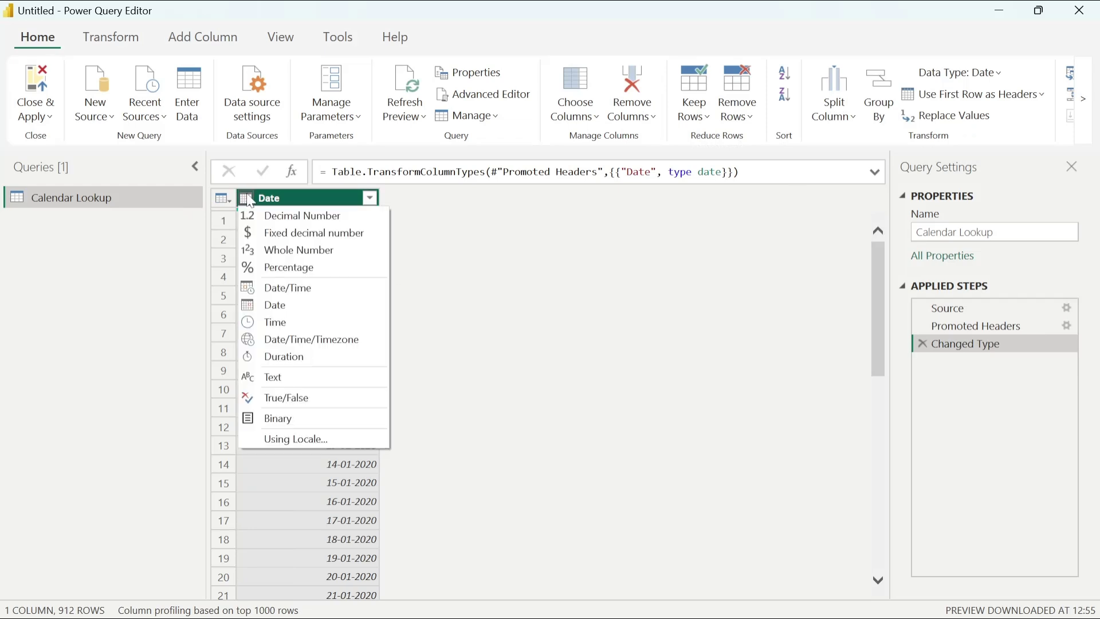
pyautogui.click(269, 305)
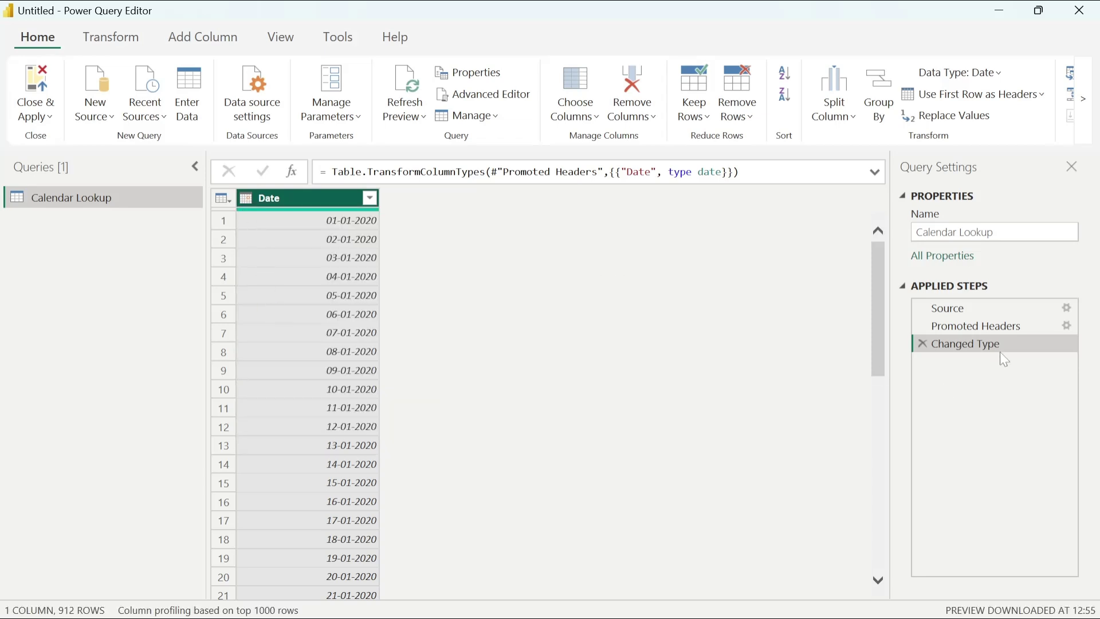